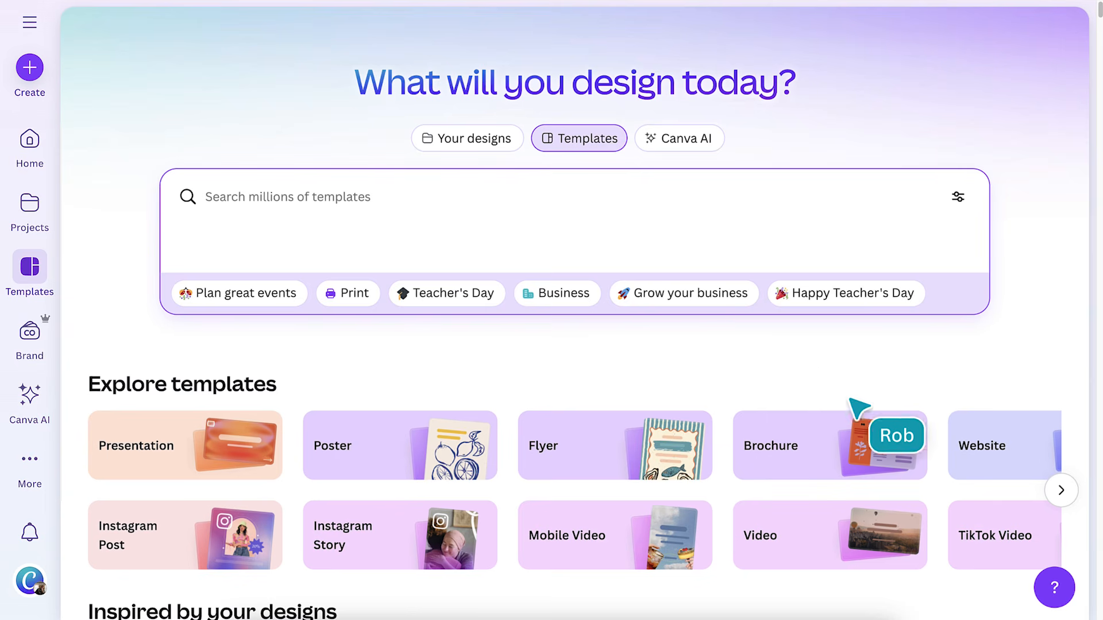
List website templates matching the search 'multipage'
click(1057, 488)
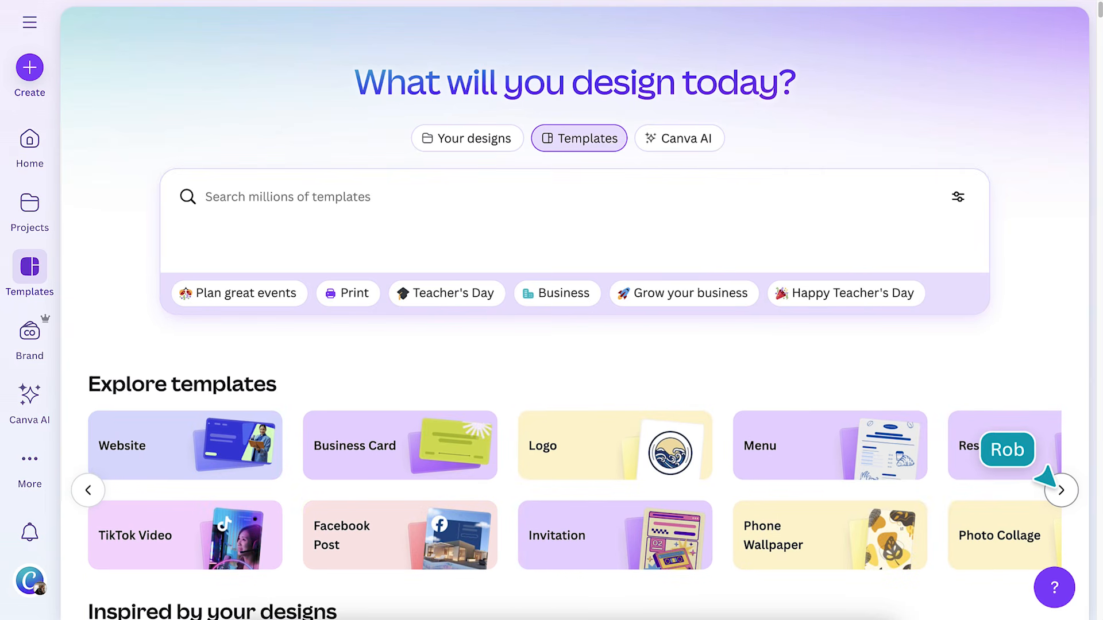
click(224, 469)
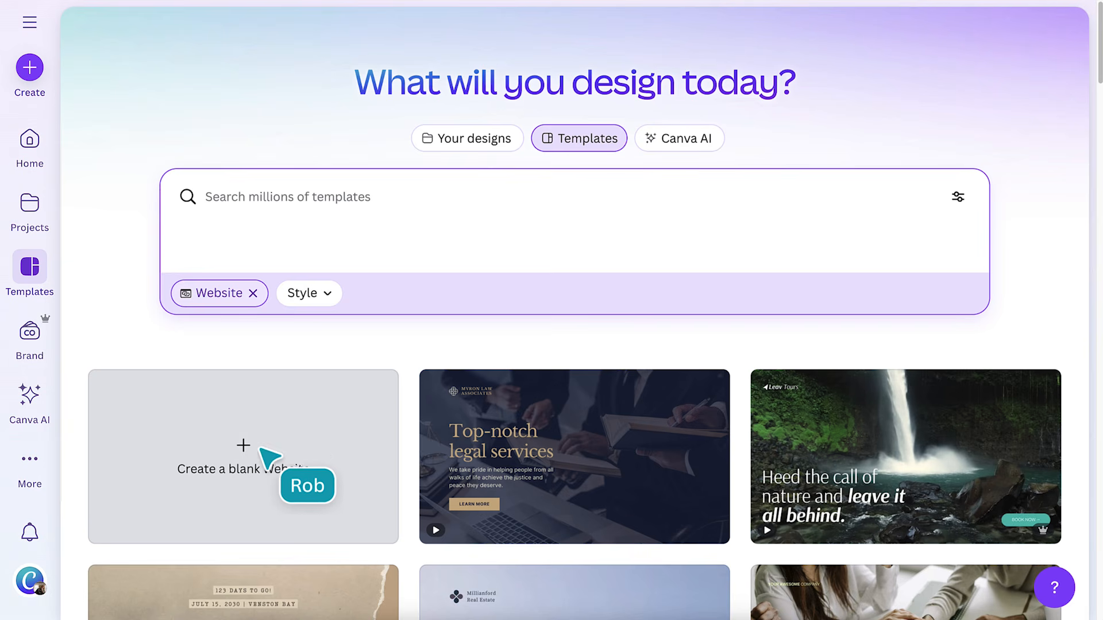
text(multip)
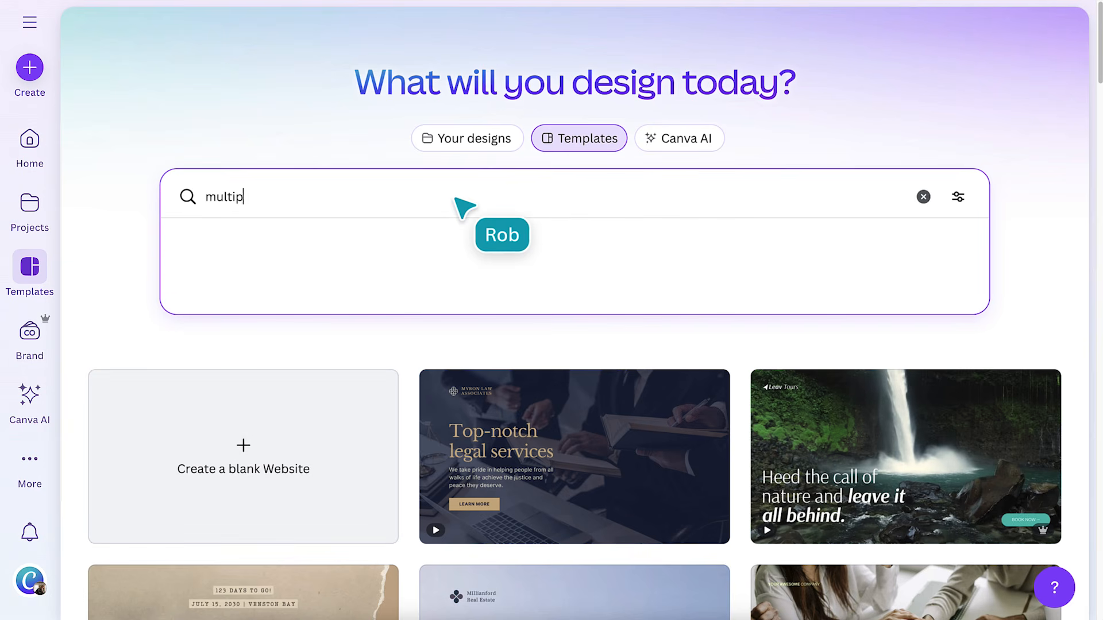
text(age)
key(Return)
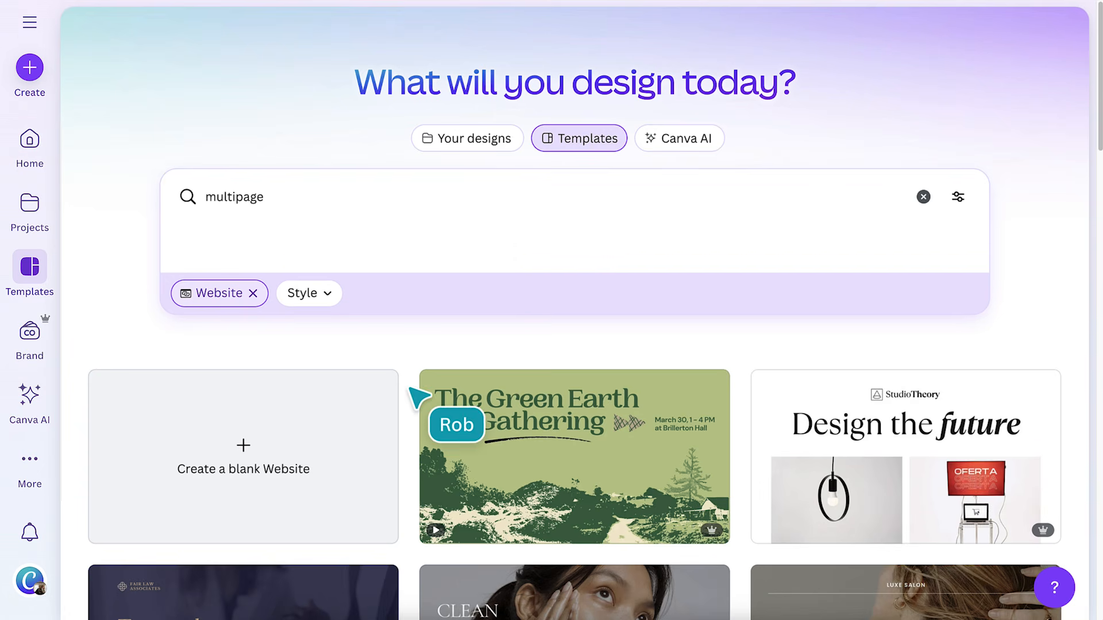
Preview the Real Estate Website template's pages, including the townhouse and 'You have a place here' pages
scroll(411, 390, down, 12)
scroll(419, 396, down, 4)
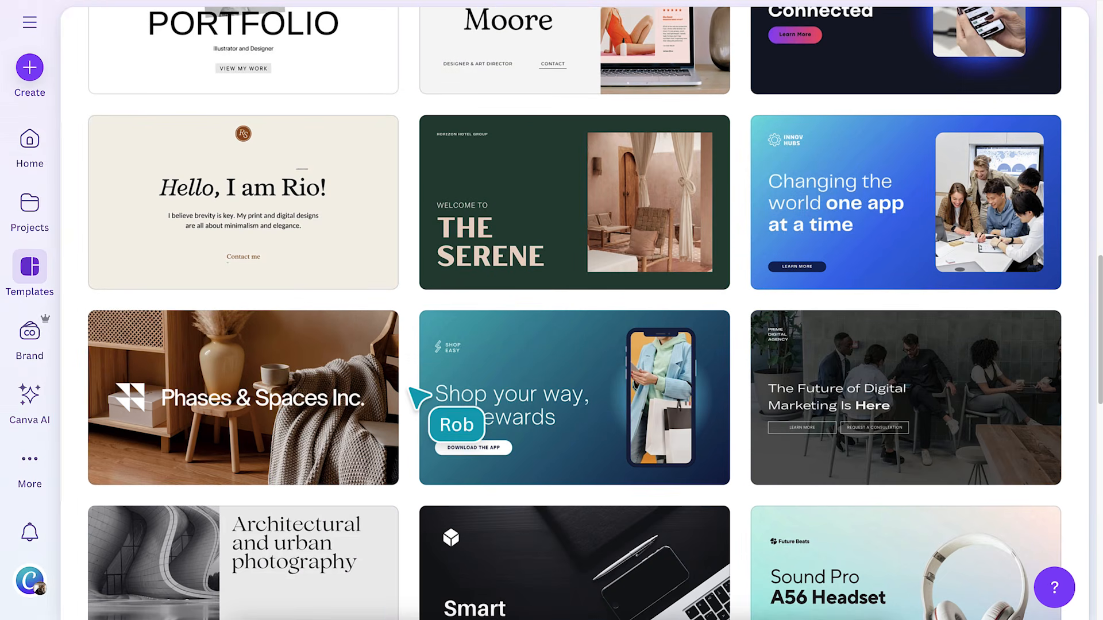
click(276, 417)
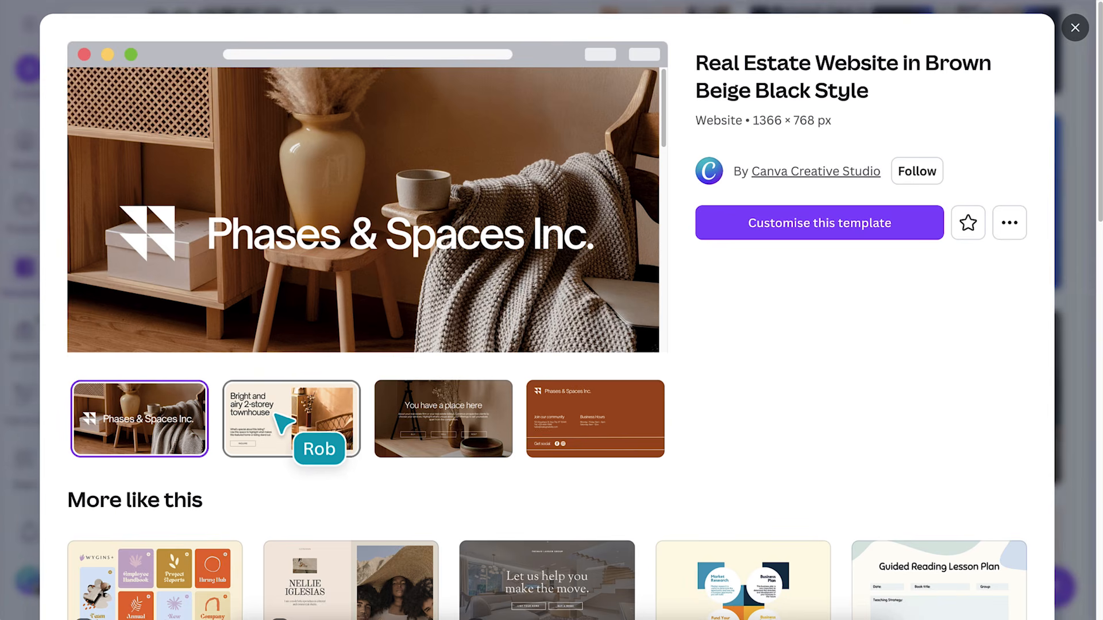
click(276, 415)
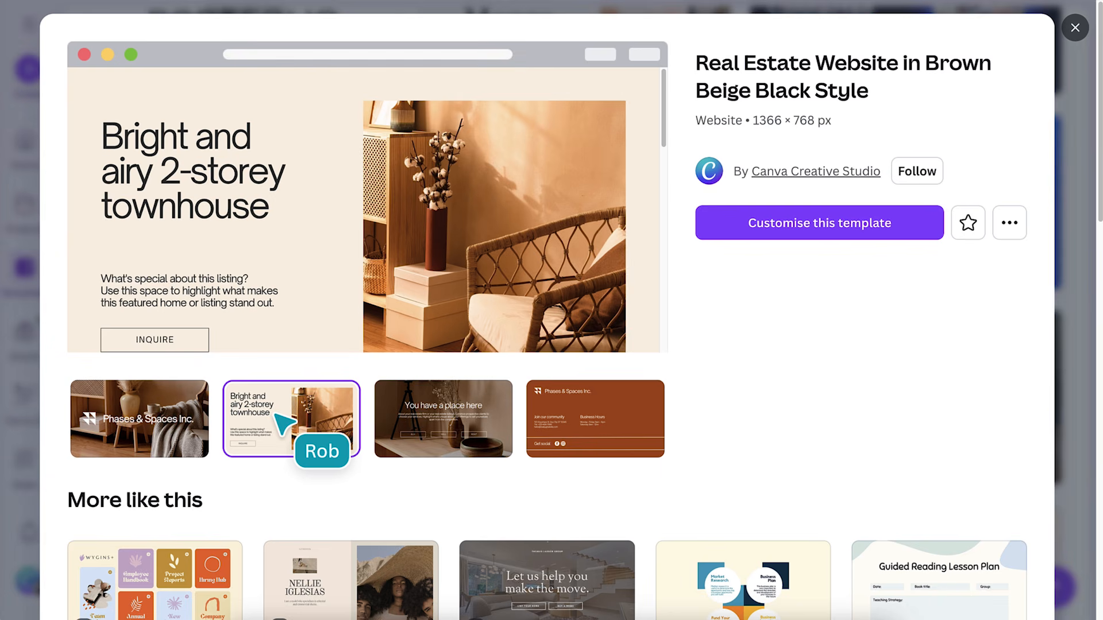
click(415, 426)
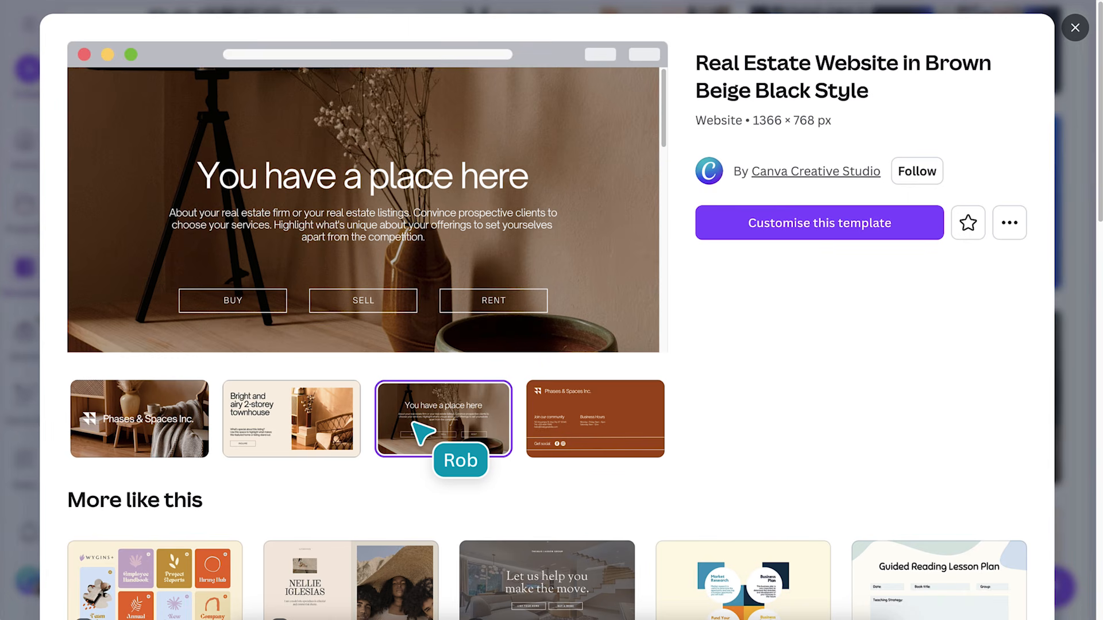
click(1073, 30)
Search the website templates for 'event'
scroll(1072, 31, up, 15)
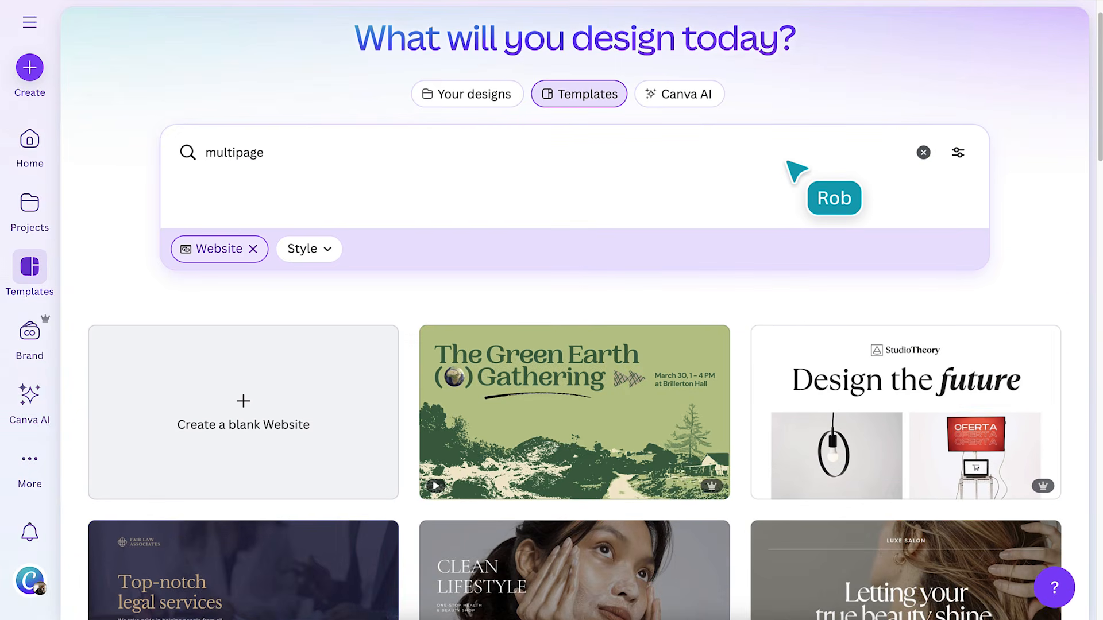
click(787, 162)
text(event)
key(Return)
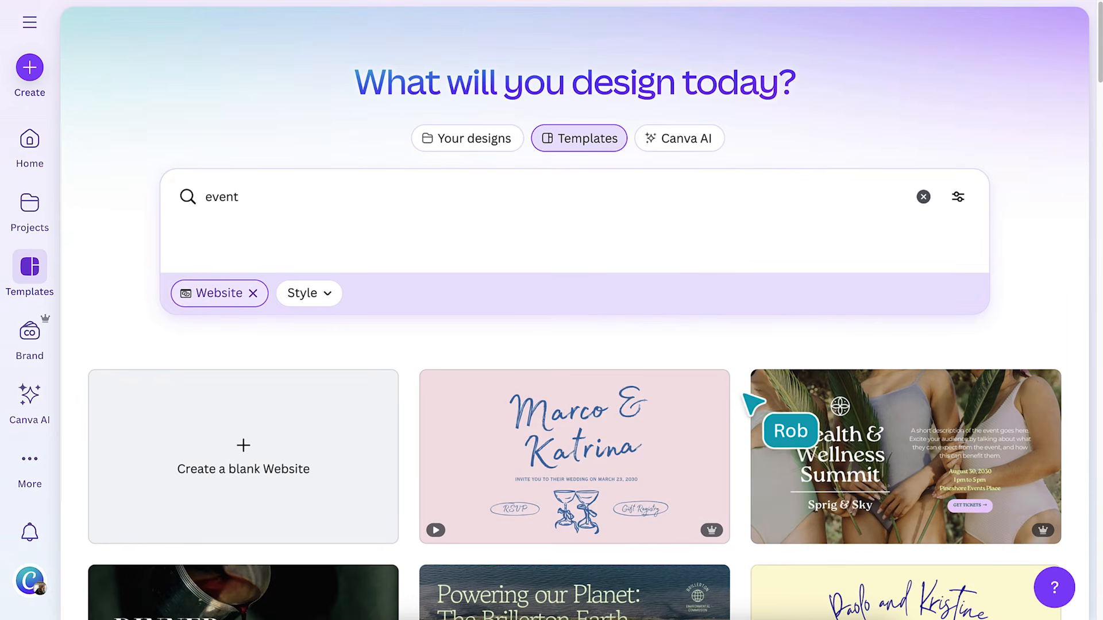
Open the Business Event Website template preview and scroll through its sections
scroll(745, 395, down, 9)
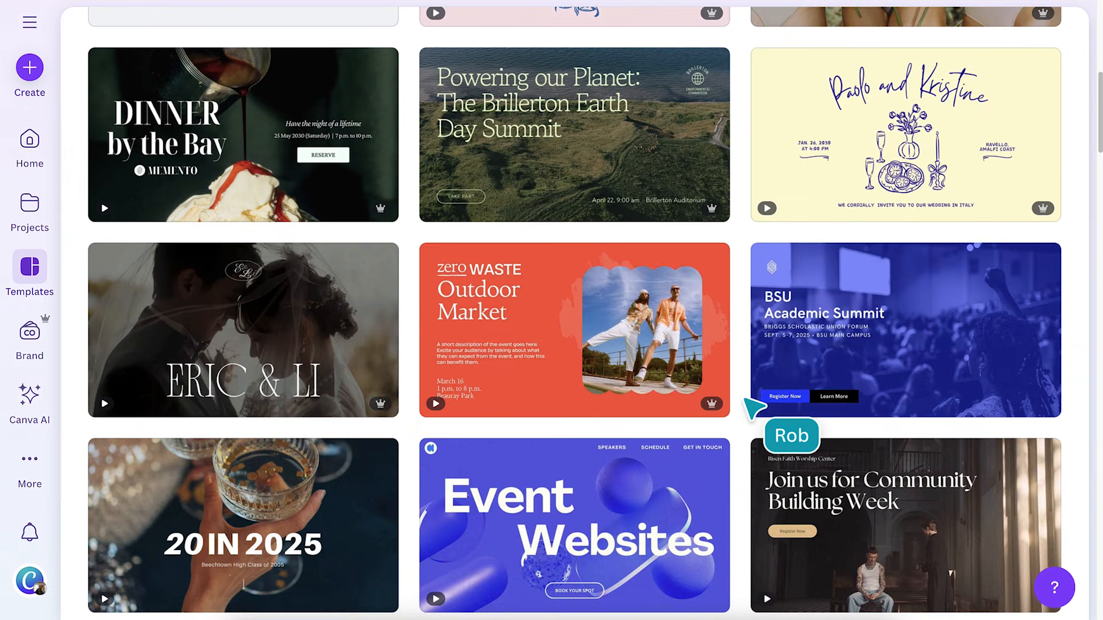
scroll(750, 409, down, 3)
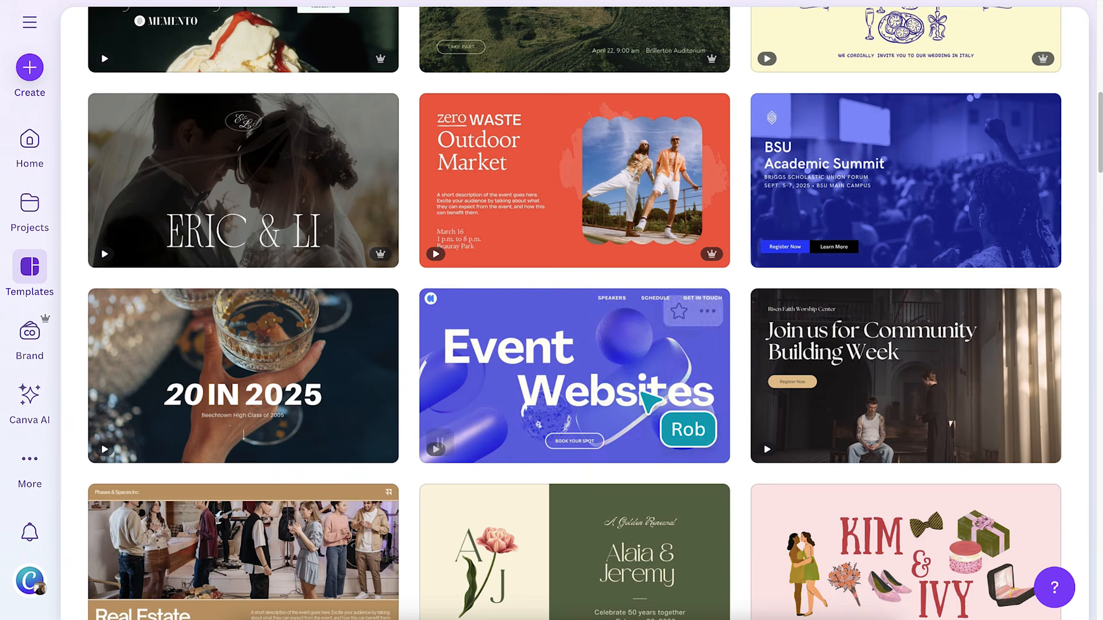
click(566, 391)
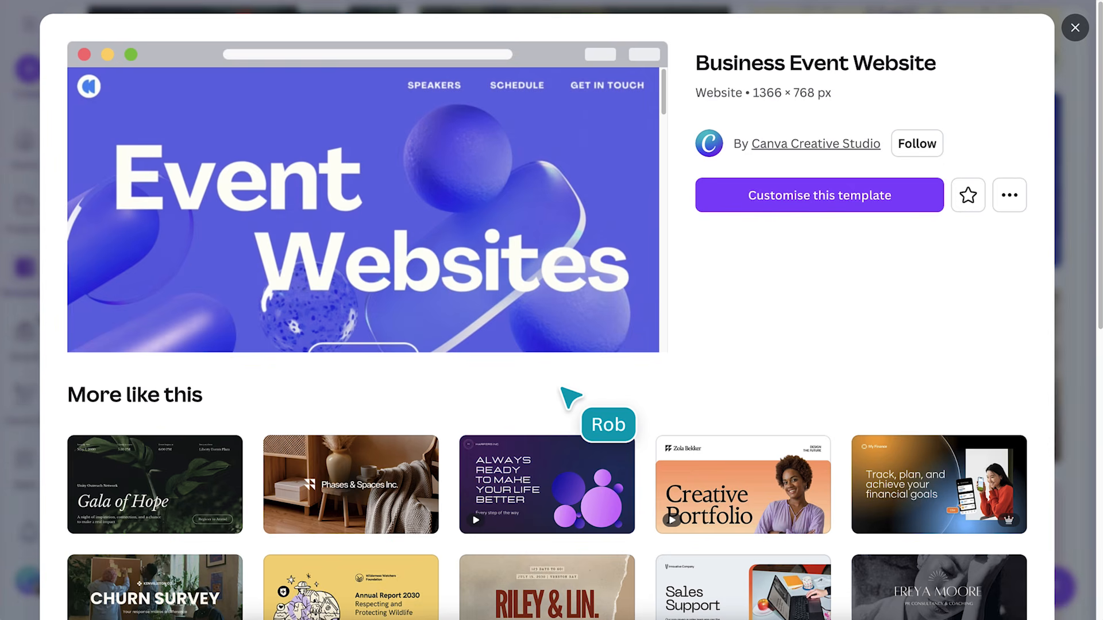
scroll(543, 290, down, 5)
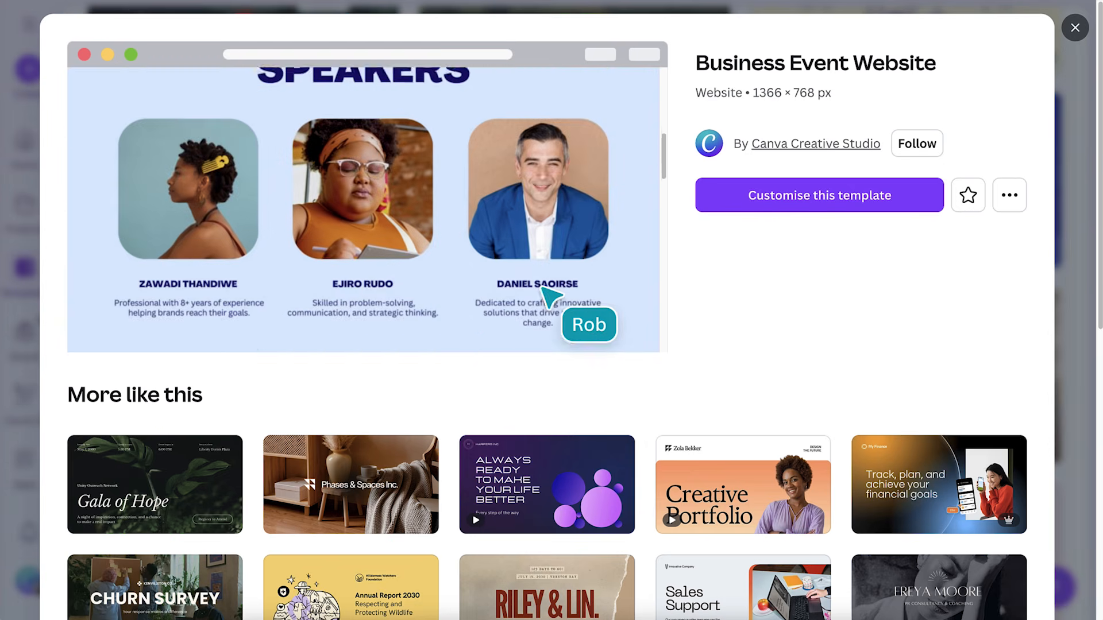
scroll(543, 289, down, 10)
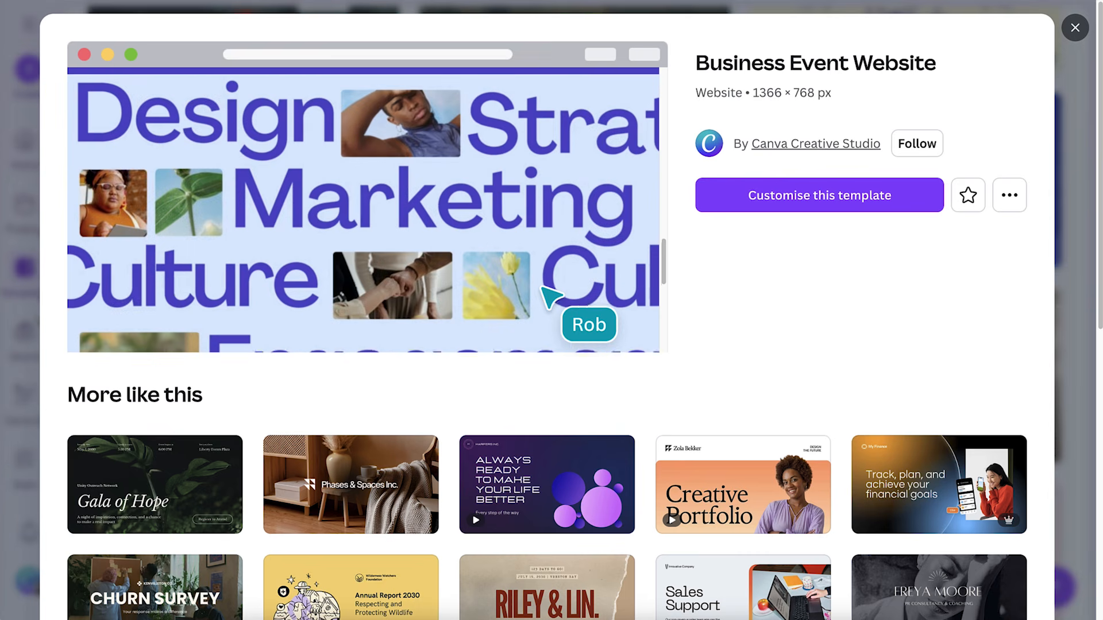
scroll(542, 289, down, 3)
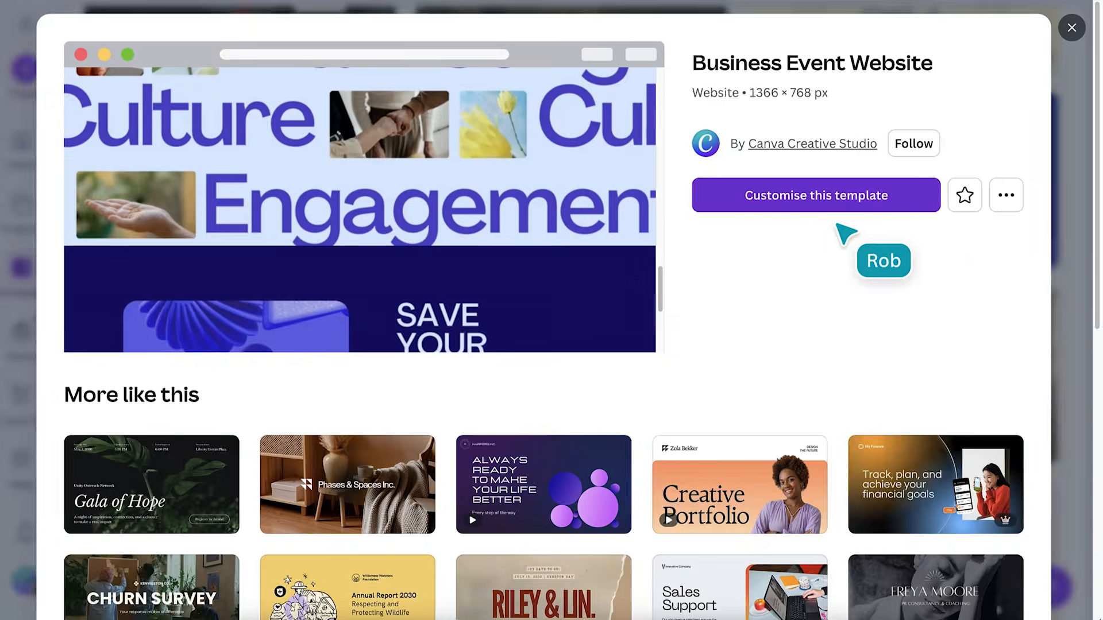
click(839, 204)
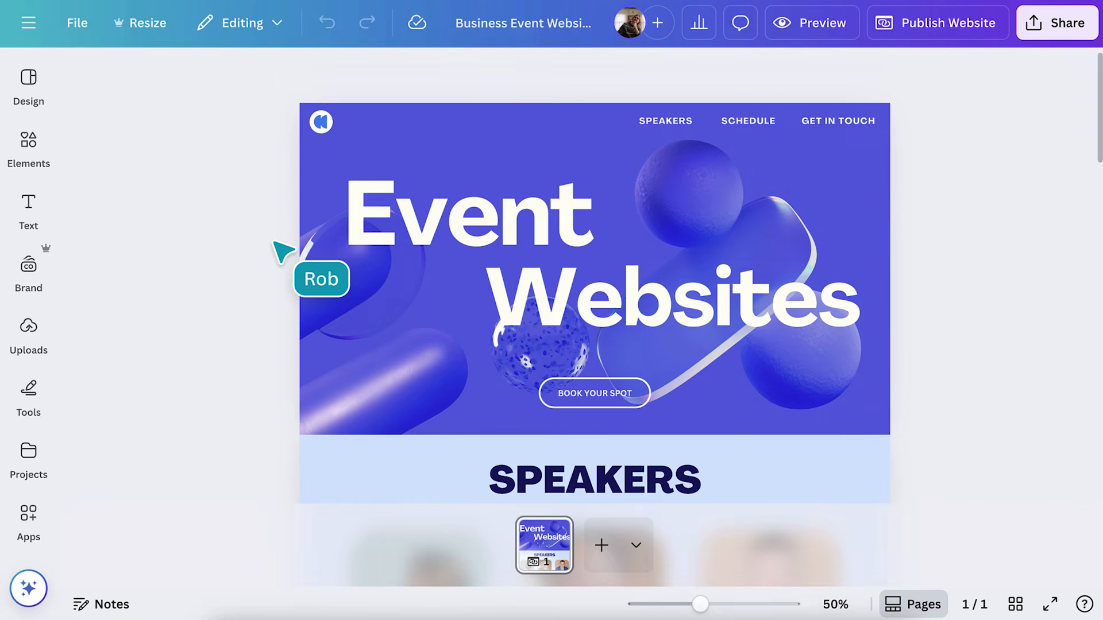
Scroll down the new Business Event design to its final Save Your Spot section
scroll(274, 243, down, 10)
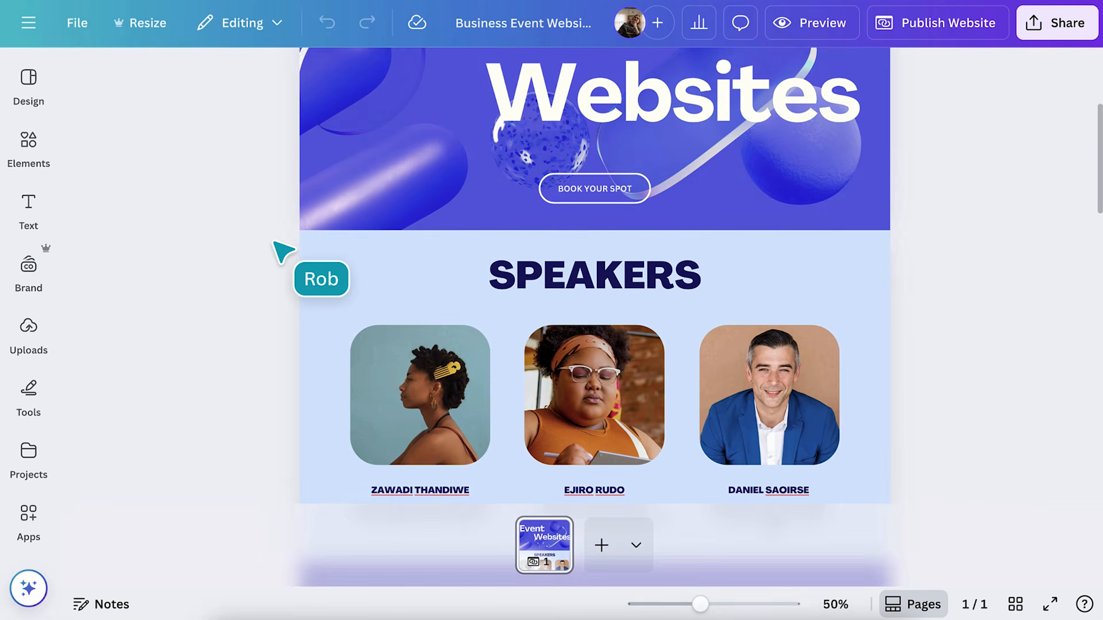
scroll(283, 251, down, 5)
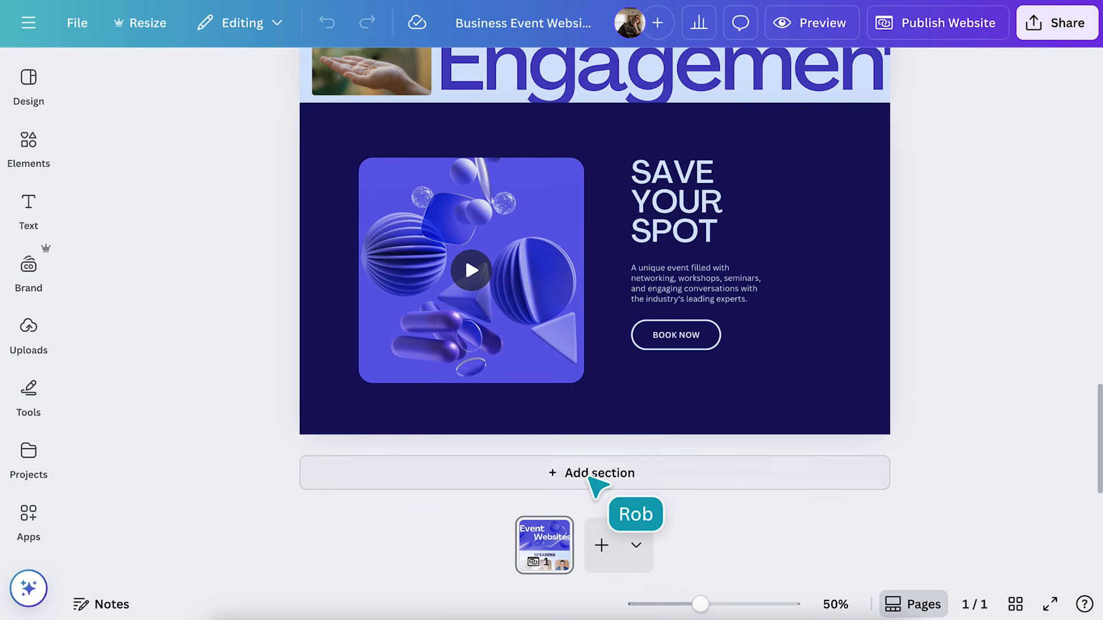
Add a new section and fill it with the brand's close-up faces photo
click(590, 478)
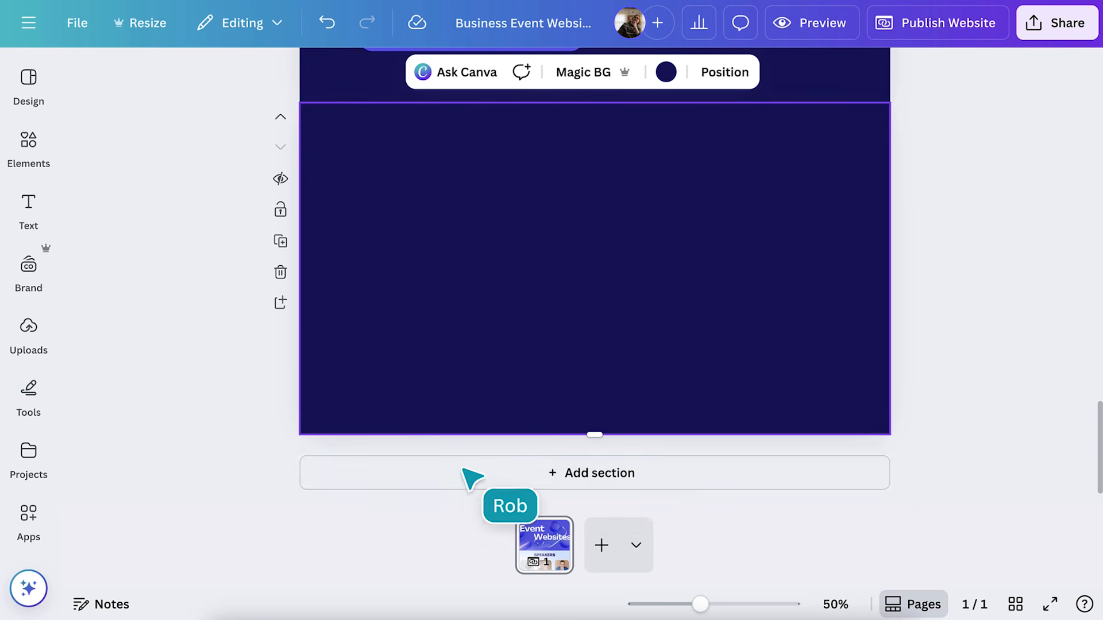
click(39, 271)
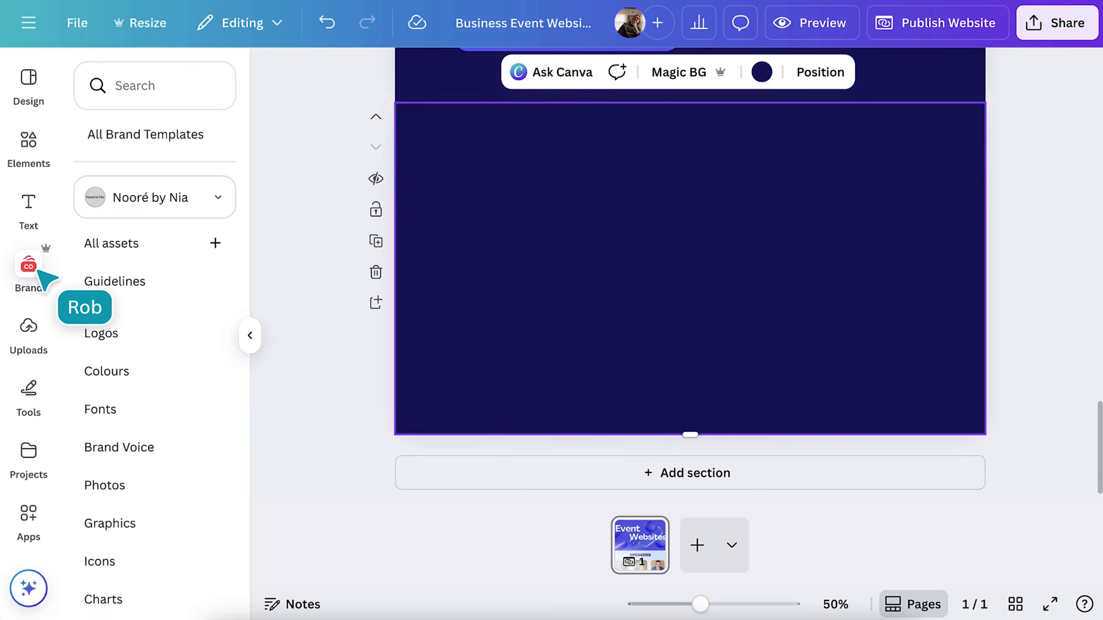
click(106, 485)
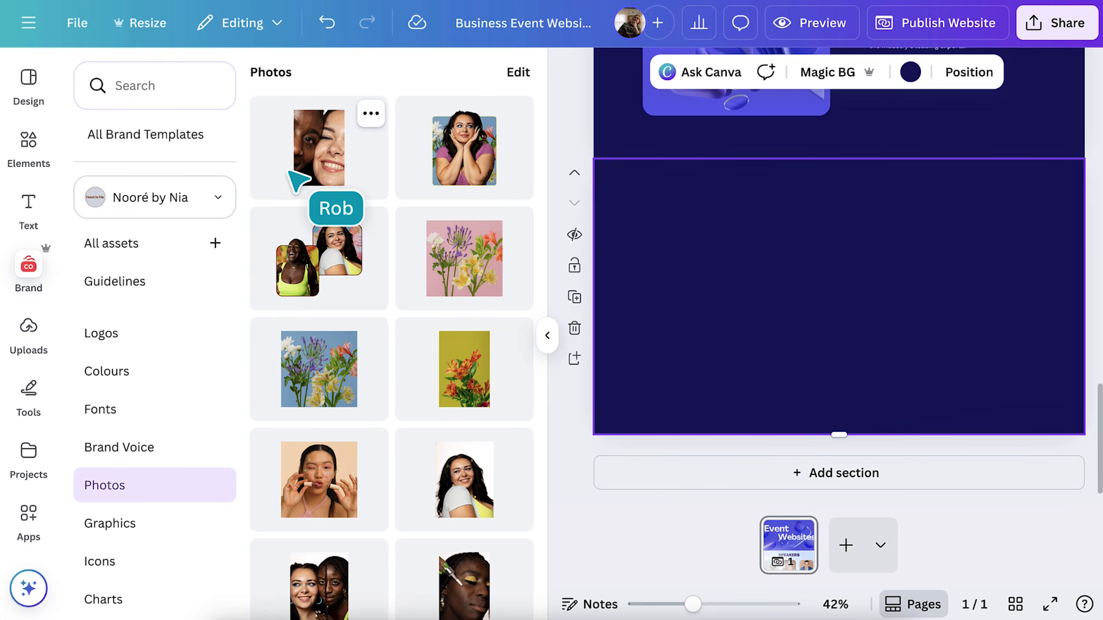
drag(289, 172, 799, 268)
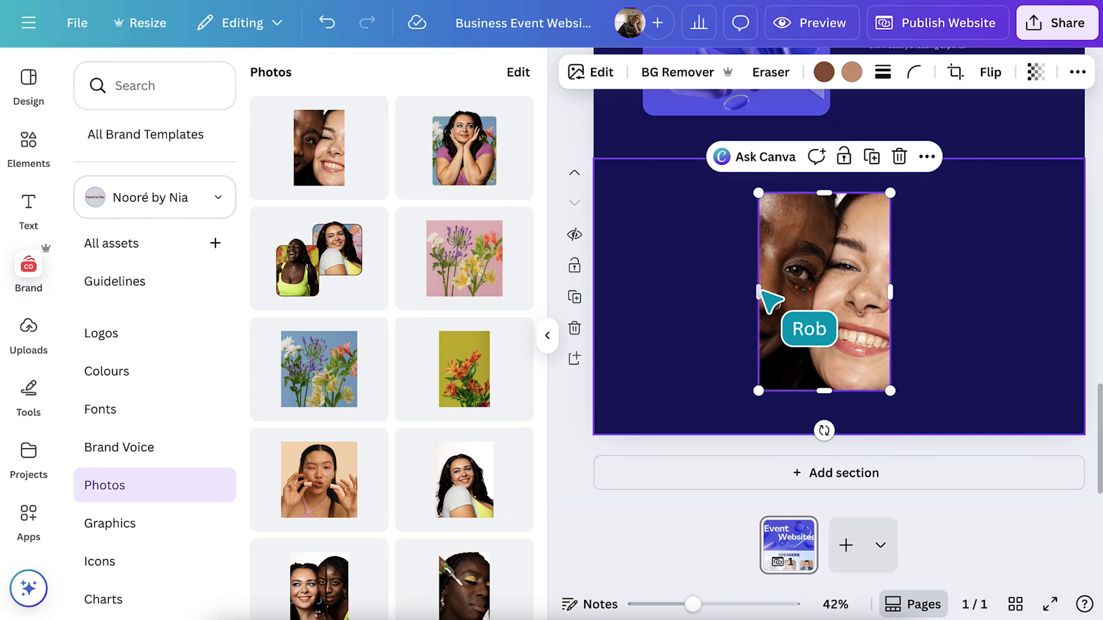
click(548, 336)
drag(499, 263, 300, 256)
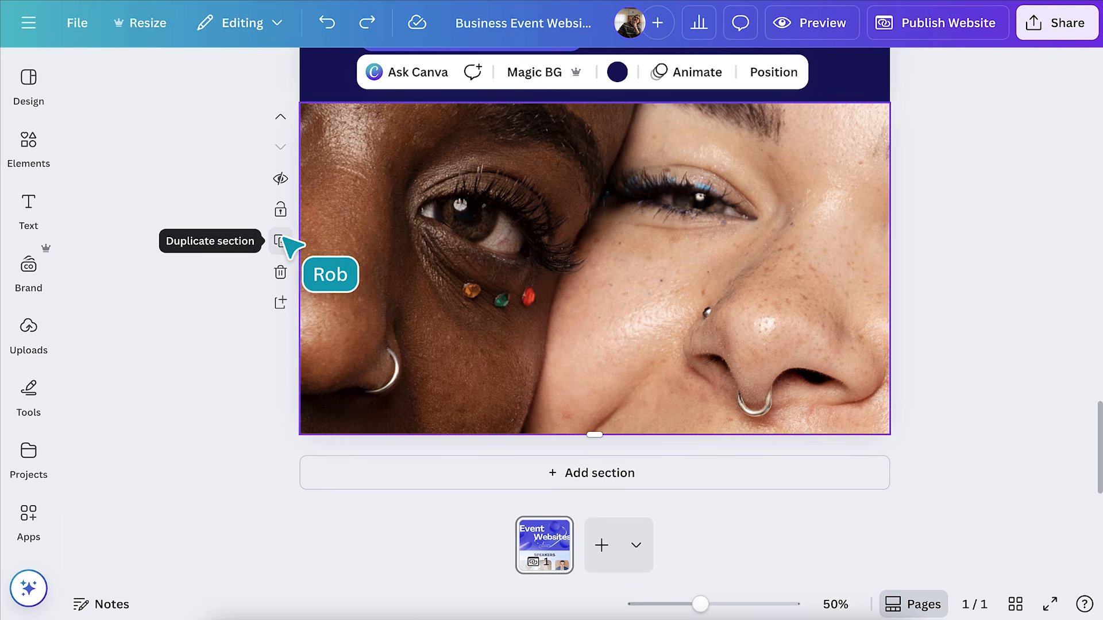
Move the photo section up above Speakers and make it taller
click(276, 122)
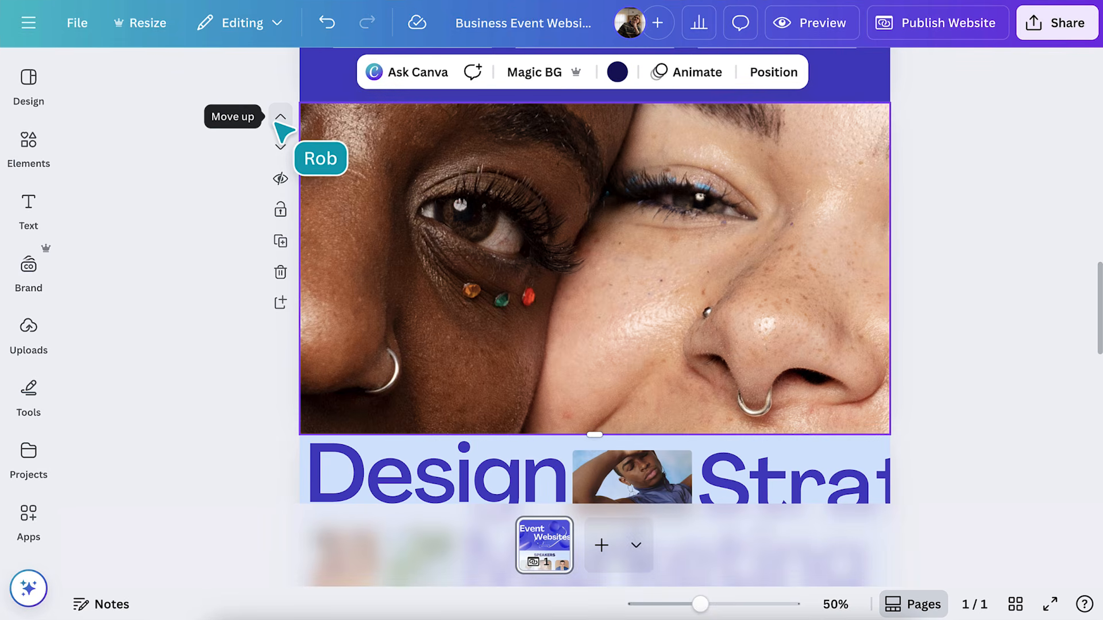
click(277, 123)
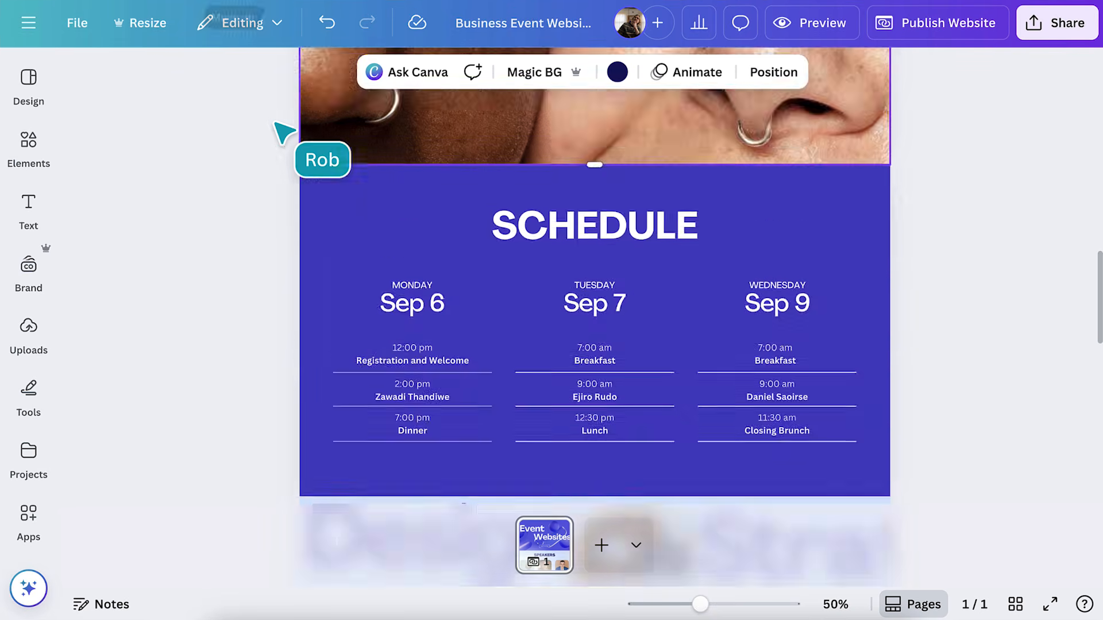
click(276, 123)
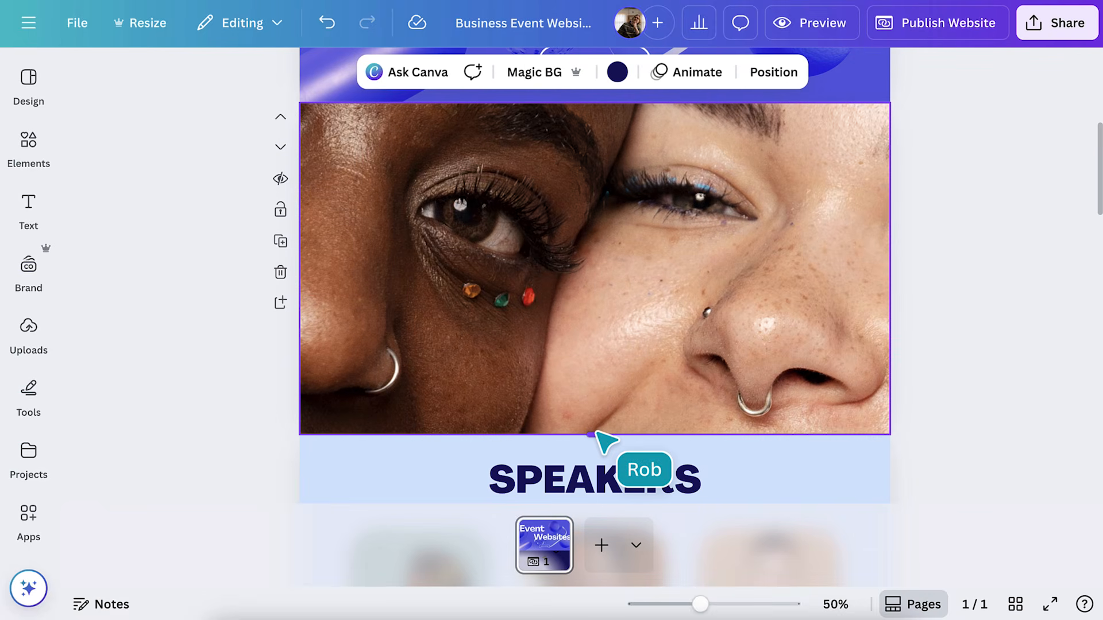
drag(596, 432, 595, 487)
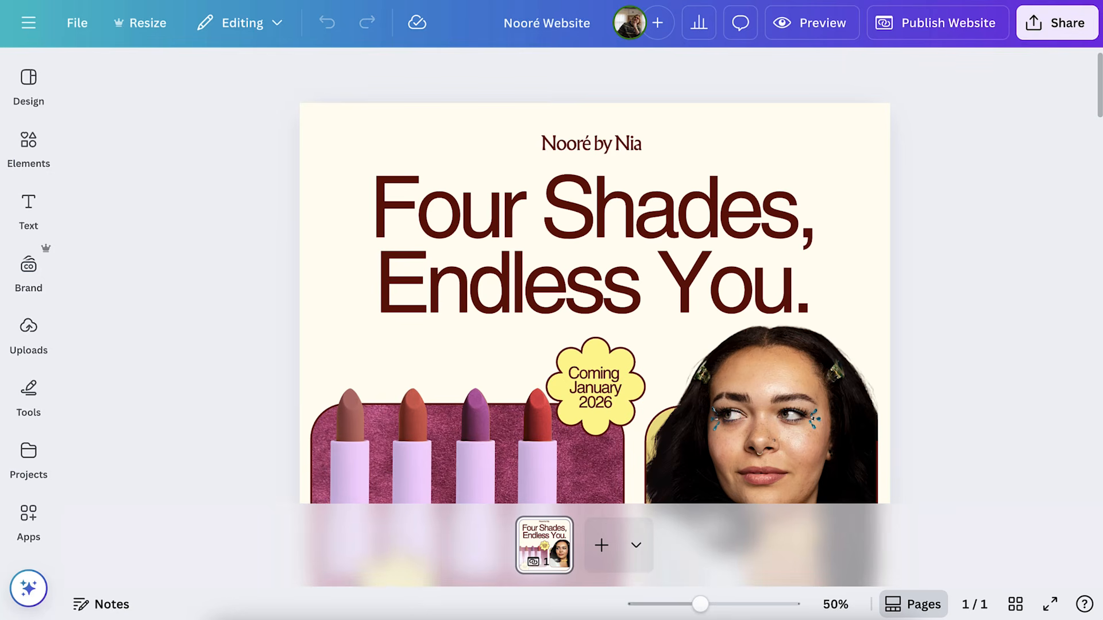
Scroll to the Find your perfect match section and show the Nooré by Nia brand kit
scroll(168, 174, down, 5)
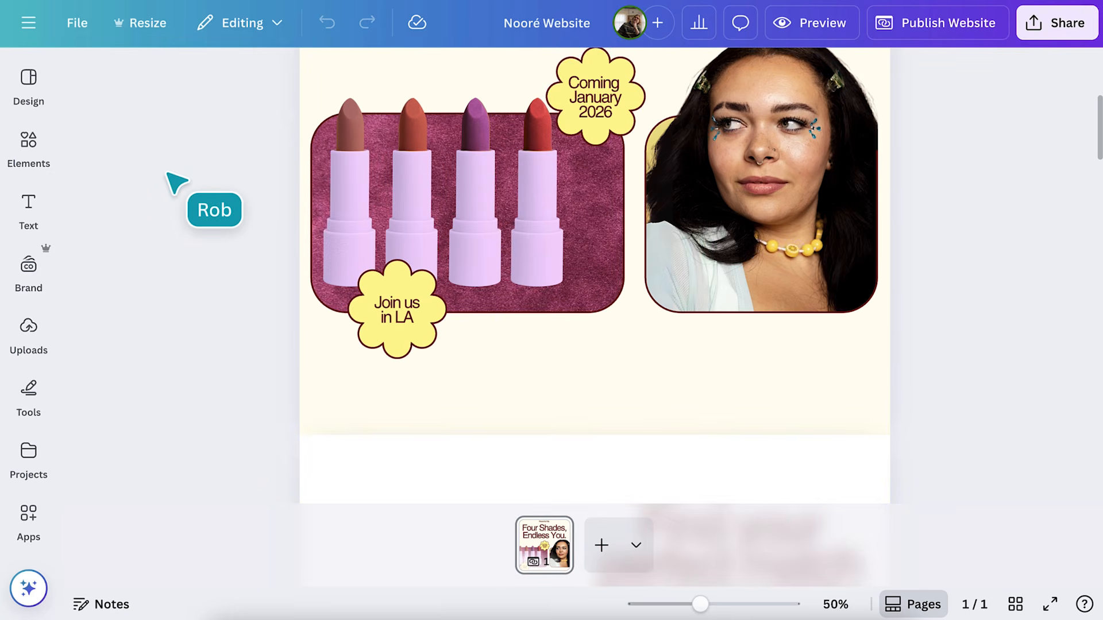
scroll(168, 173, down, 5)
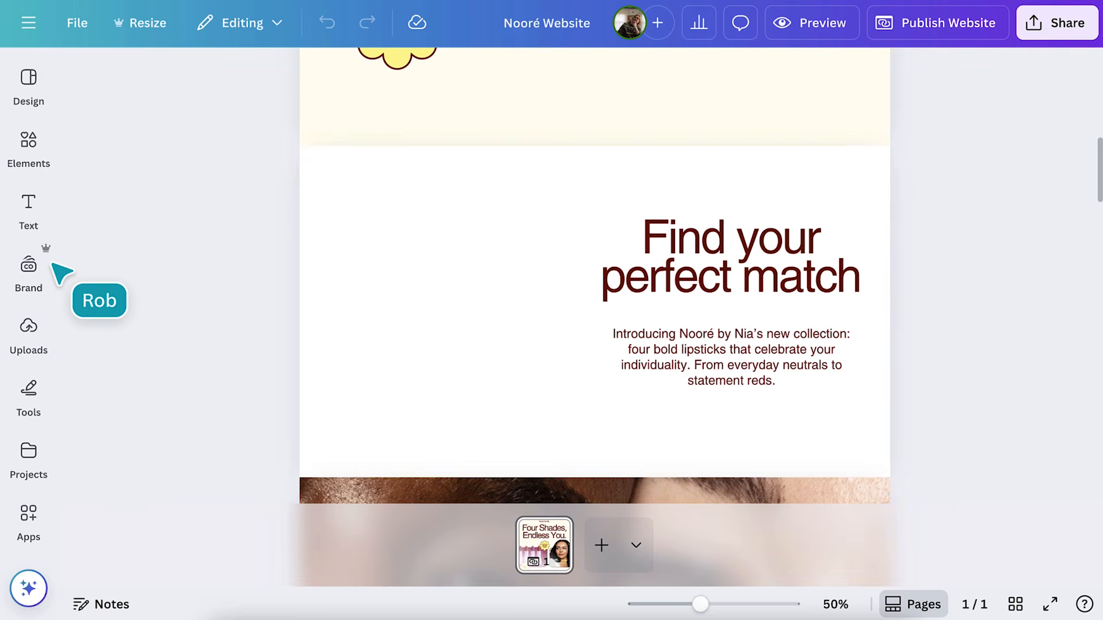
click(29, 265)
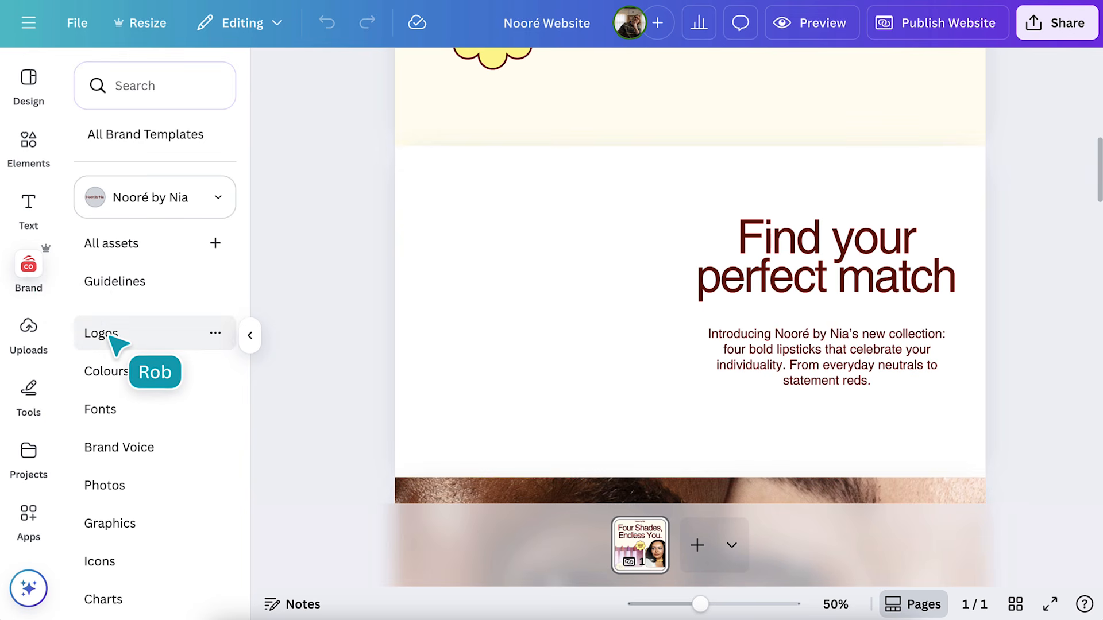
Review the brand logos, colours and fonts, then place the two-women collage beside the heading
click(90, 343)
click(114, 379)
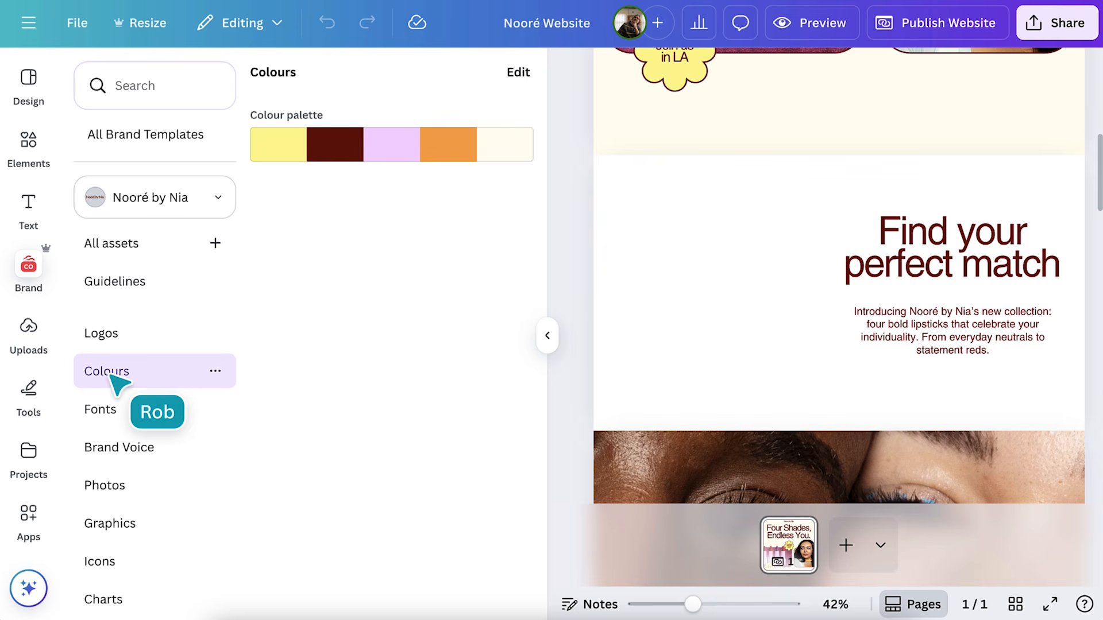
click(108, 410)
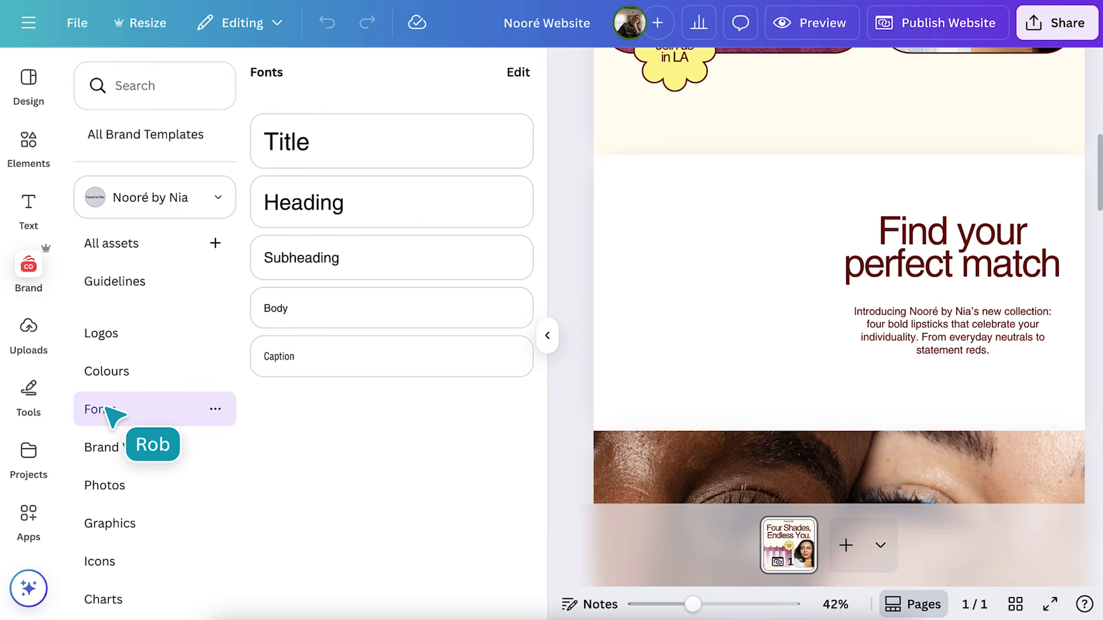
click(106, 492)
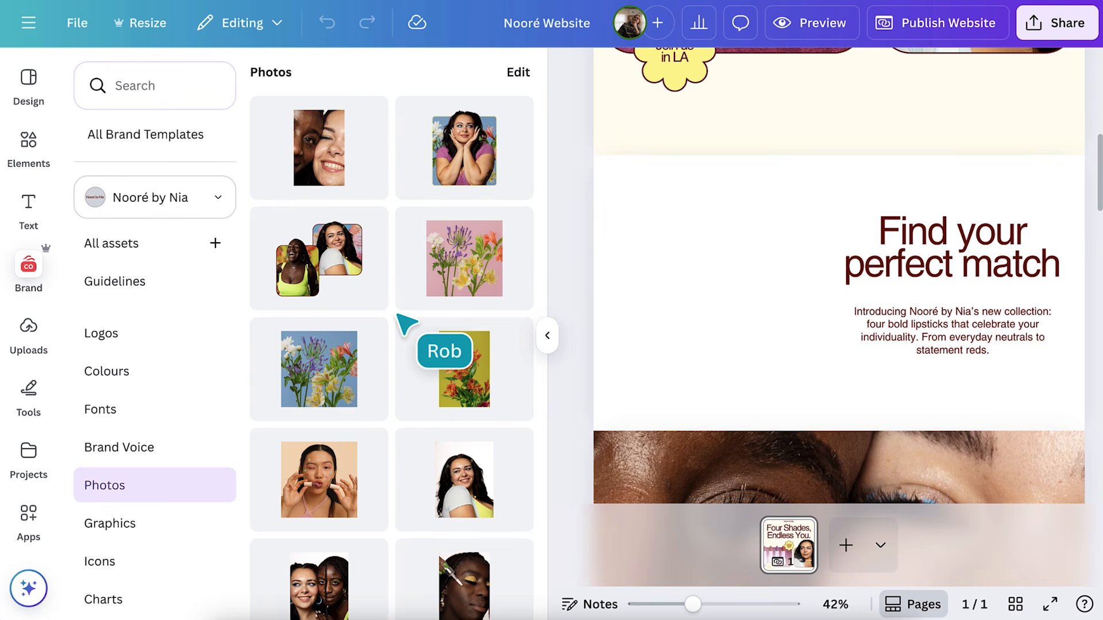
drag(320, 270, 694, 265)
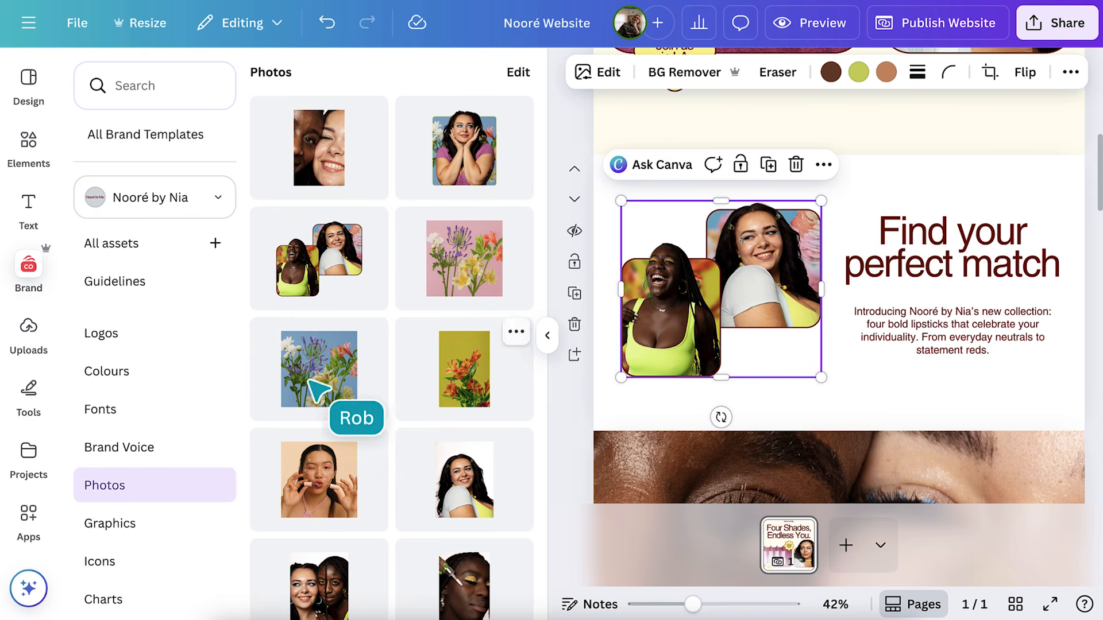
Shuffle the section background through brand palette colours until it is lilac
click(170, 373)
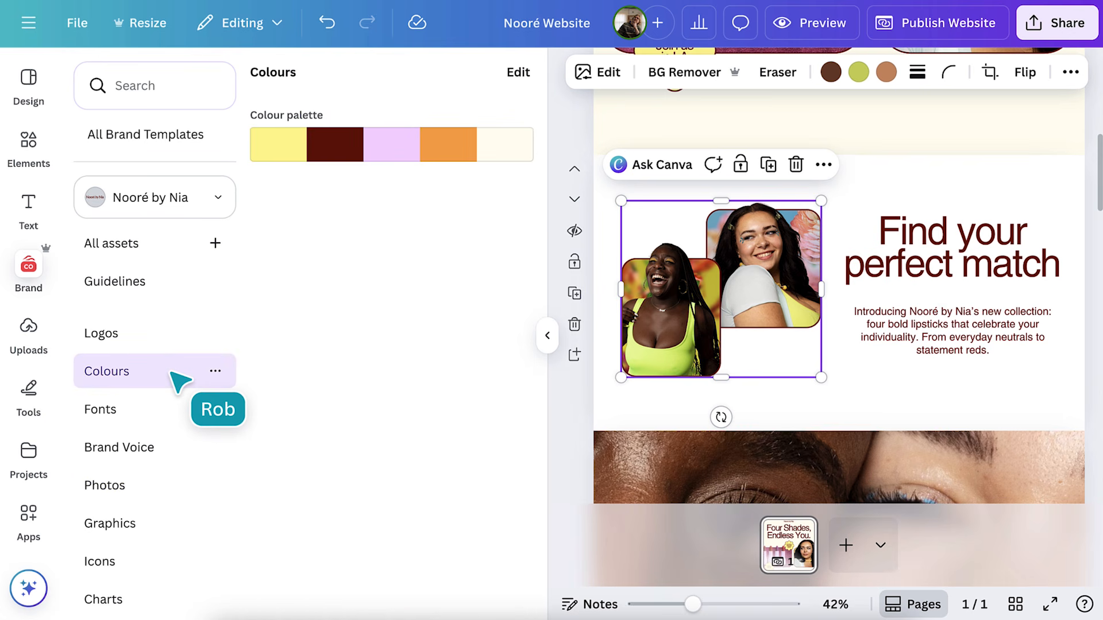
click(422, 160)
click(423, 159)
click(422, 159)
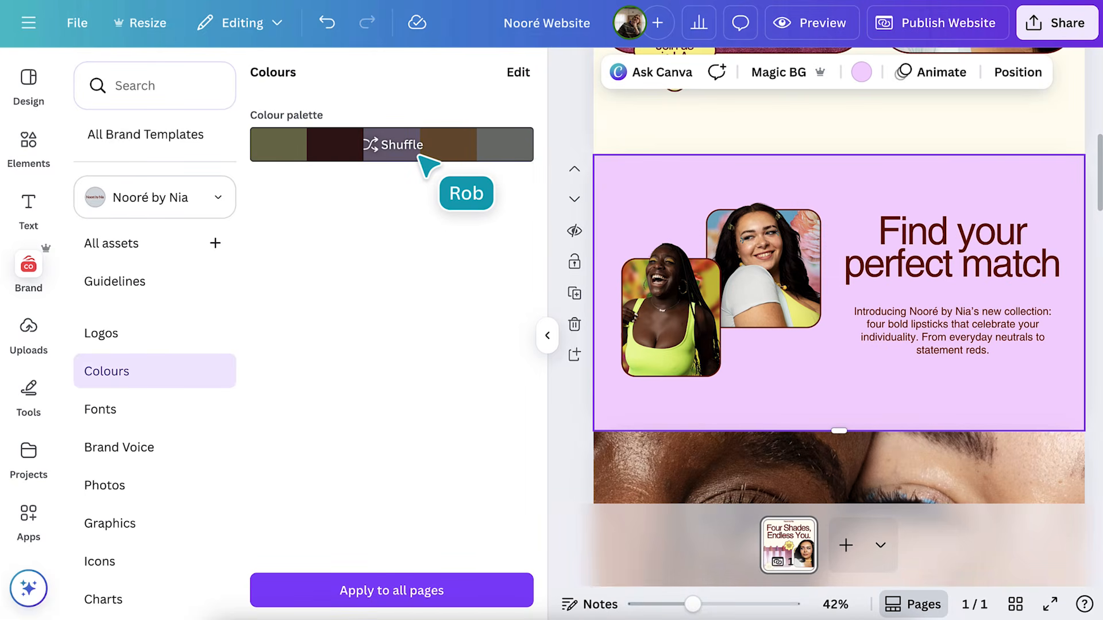
Rewrite the intro paragraph in brand voice to 'Say hello to the newest must-haves from Nooré by Nia!'
click(549, 337)
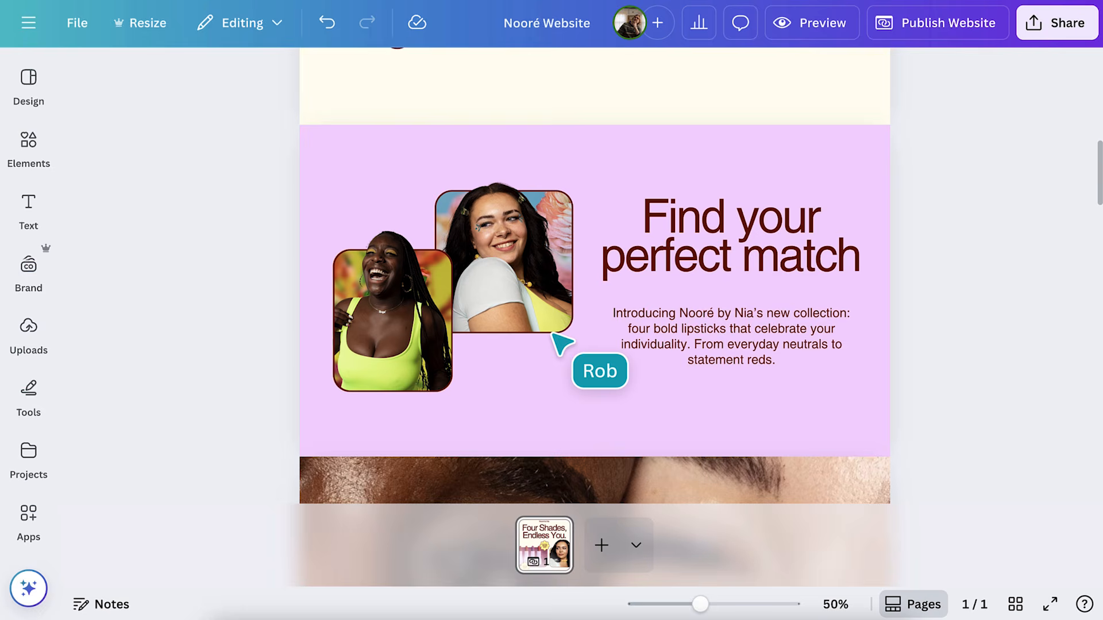
click(664, 334)
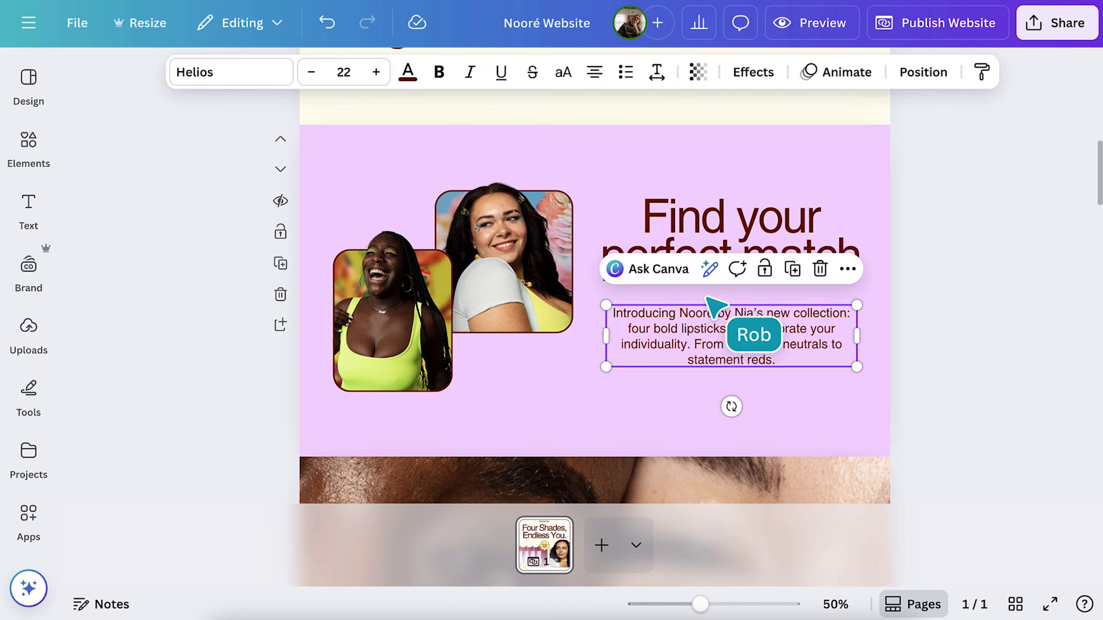
click(718, 273)
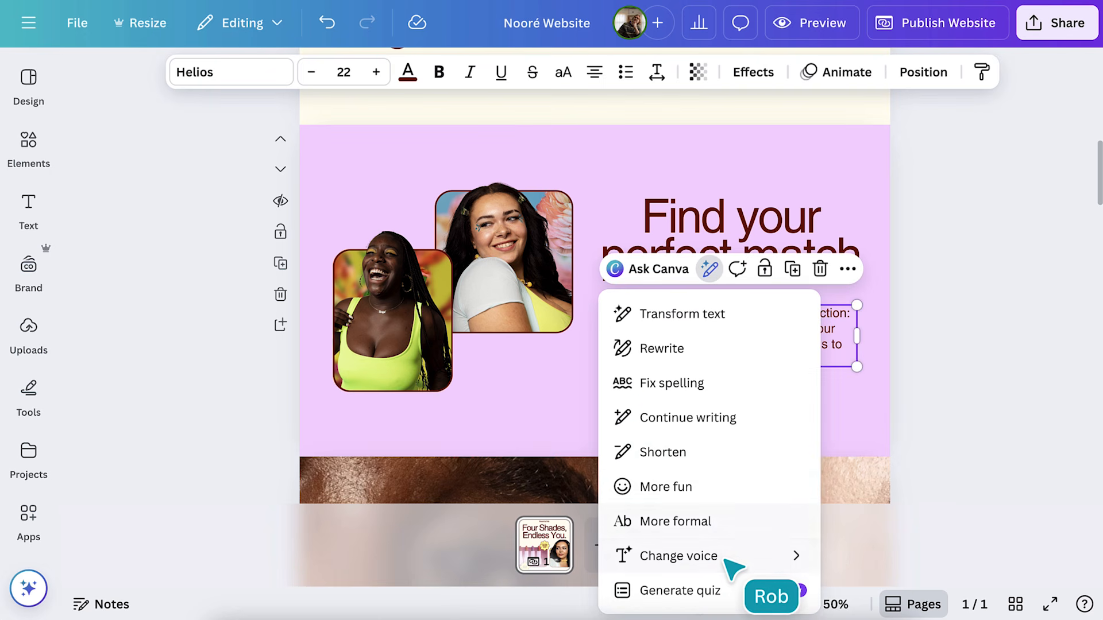
mouse_move(725, 558)
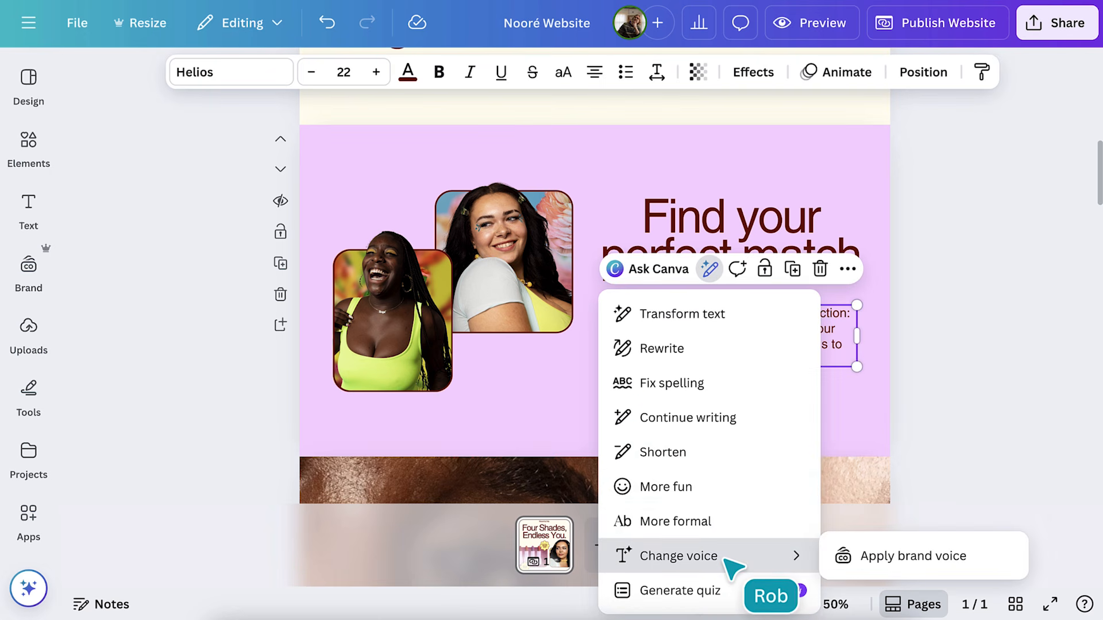
click(867, 561)
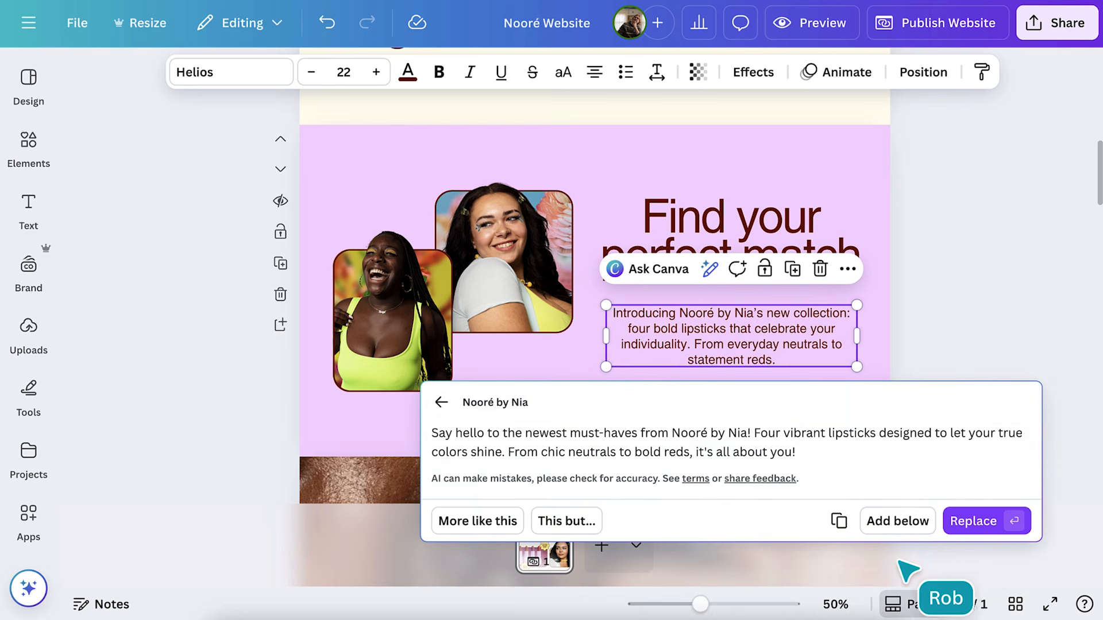
click(976, 522)
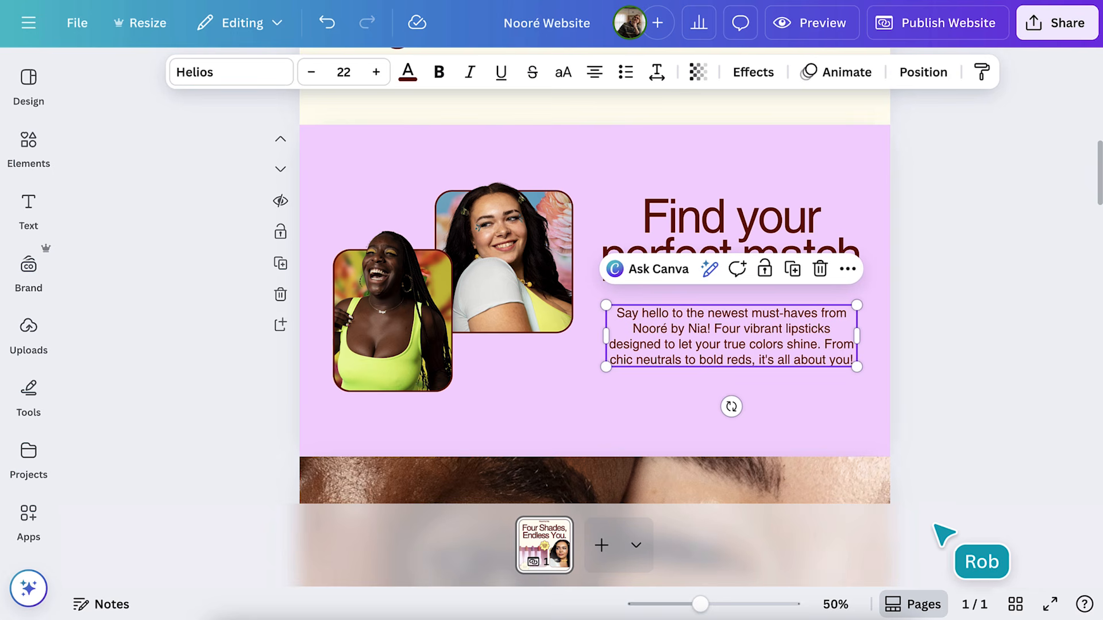
click(27, 269)
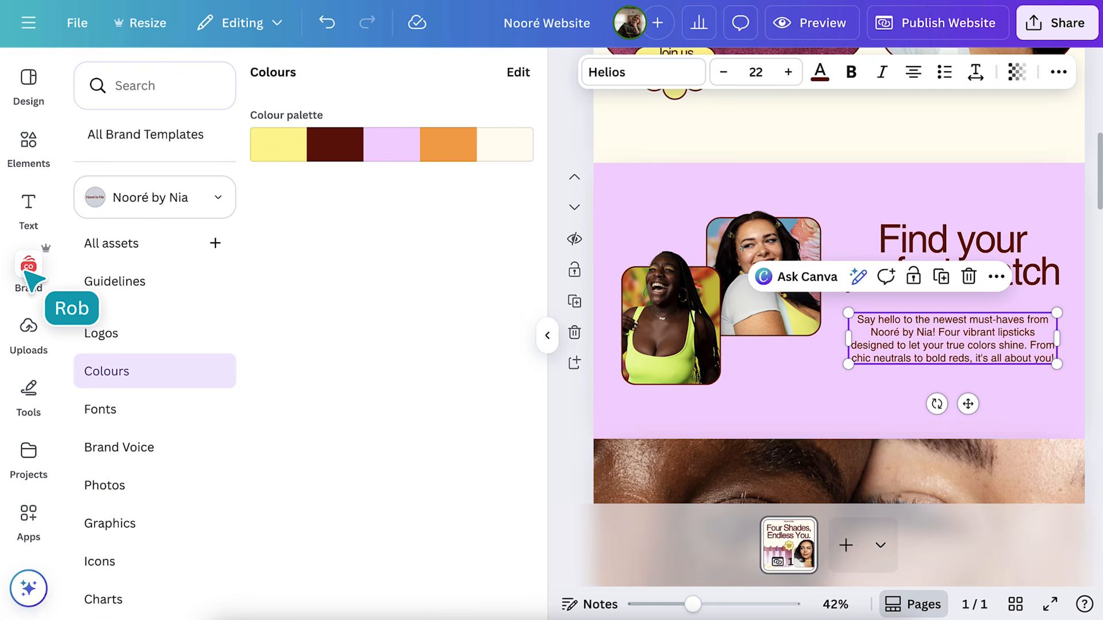
Add the brand's orange hand-drawn oval graphic and shrink it to about 472 × 220
click(110, 526)
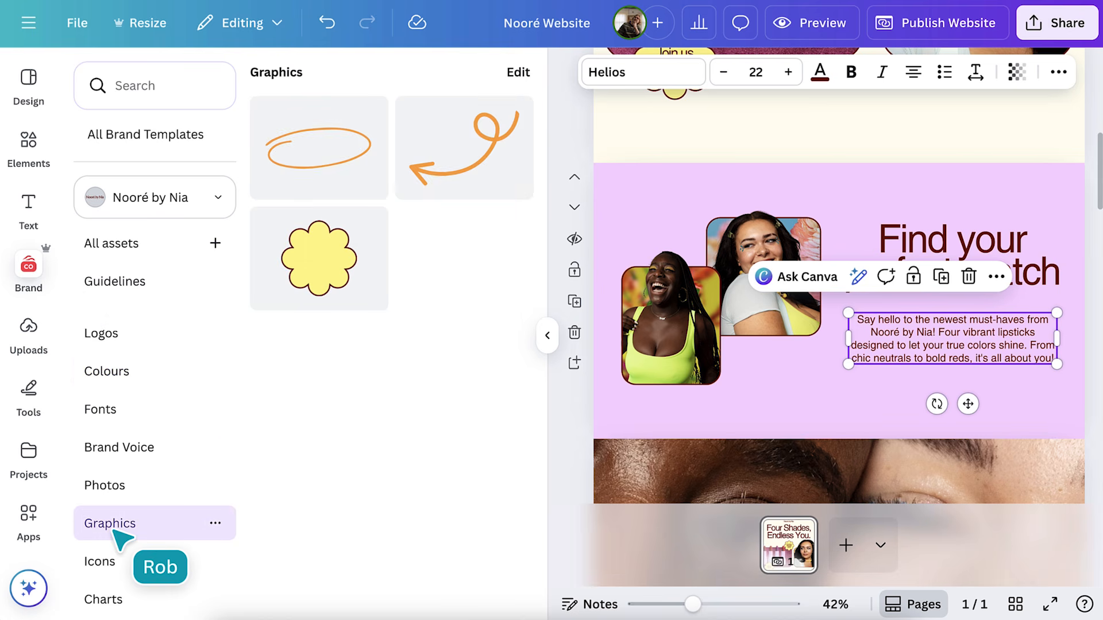
click(328, 159)
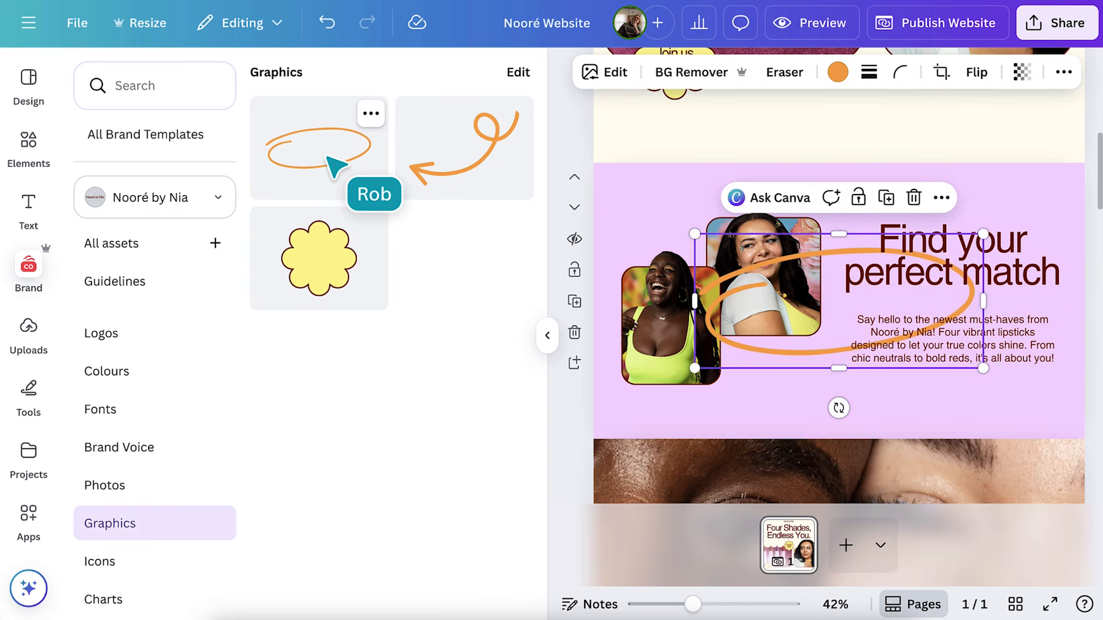
drag(695, 368, 836, 310)
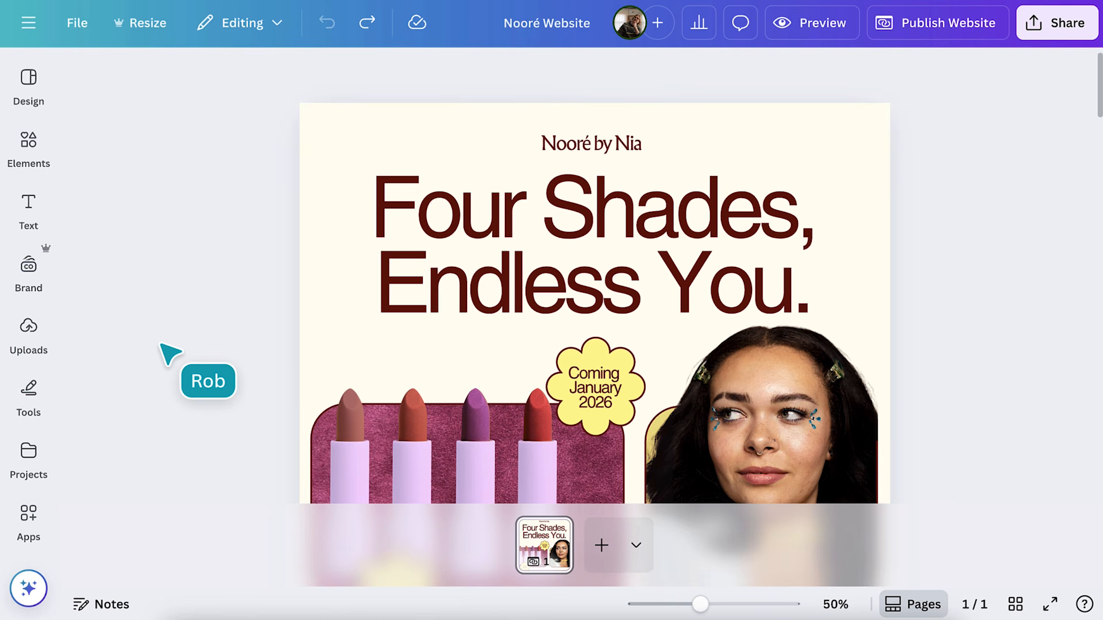
Relabel the black button 'Reserve your spot' and link it to Section 6
scroll(594, 276, down, 5)
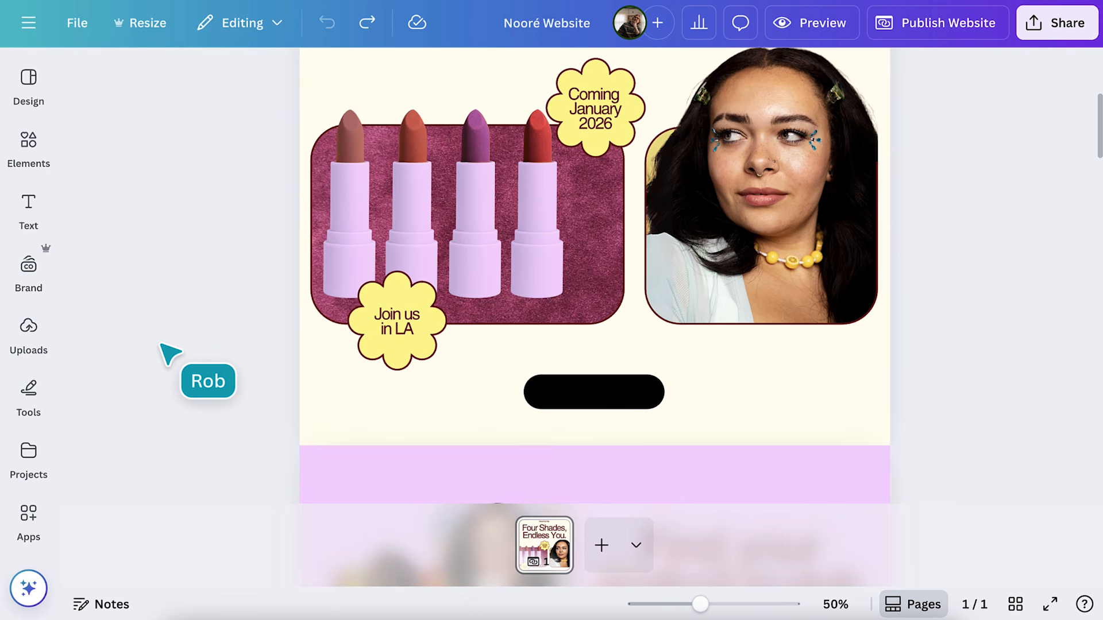
double_click(633, 402)
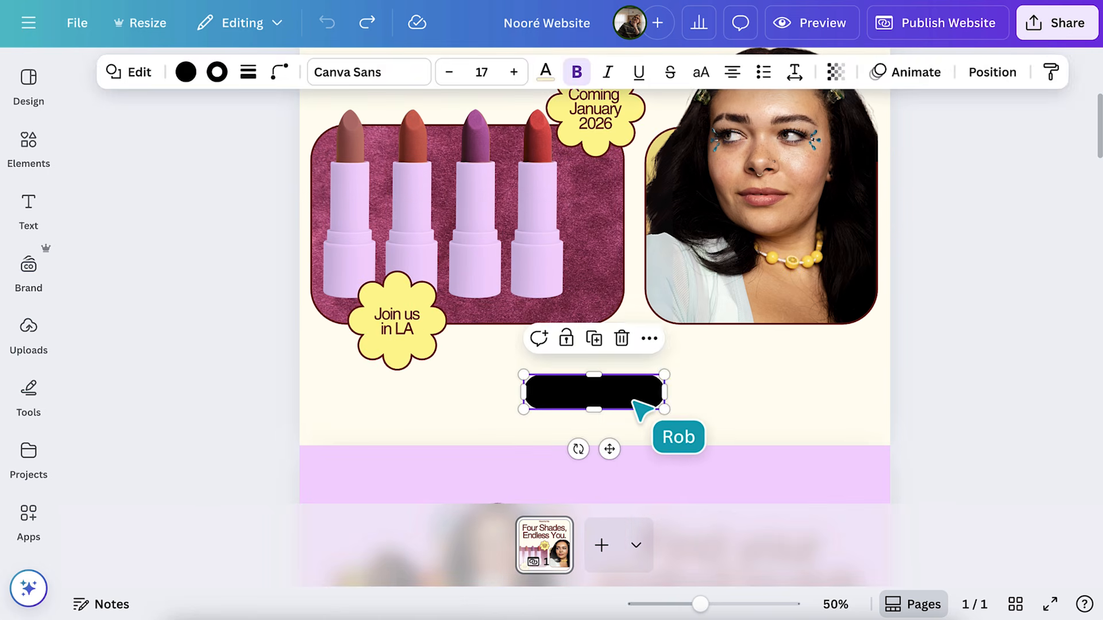
text(Reserve your spot)
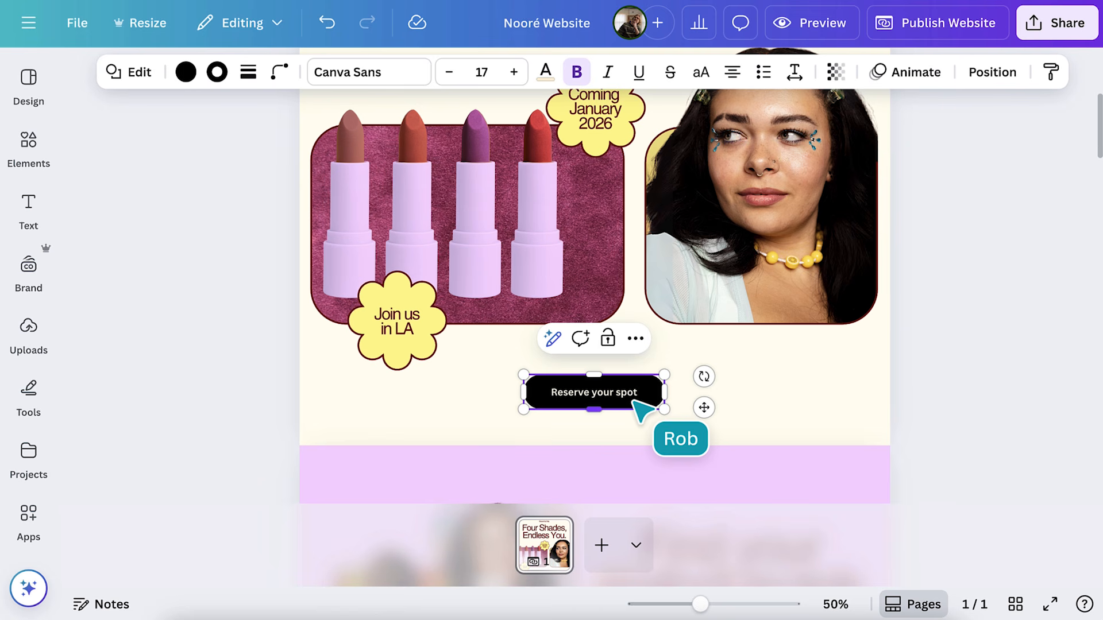
right_click(635, 402)
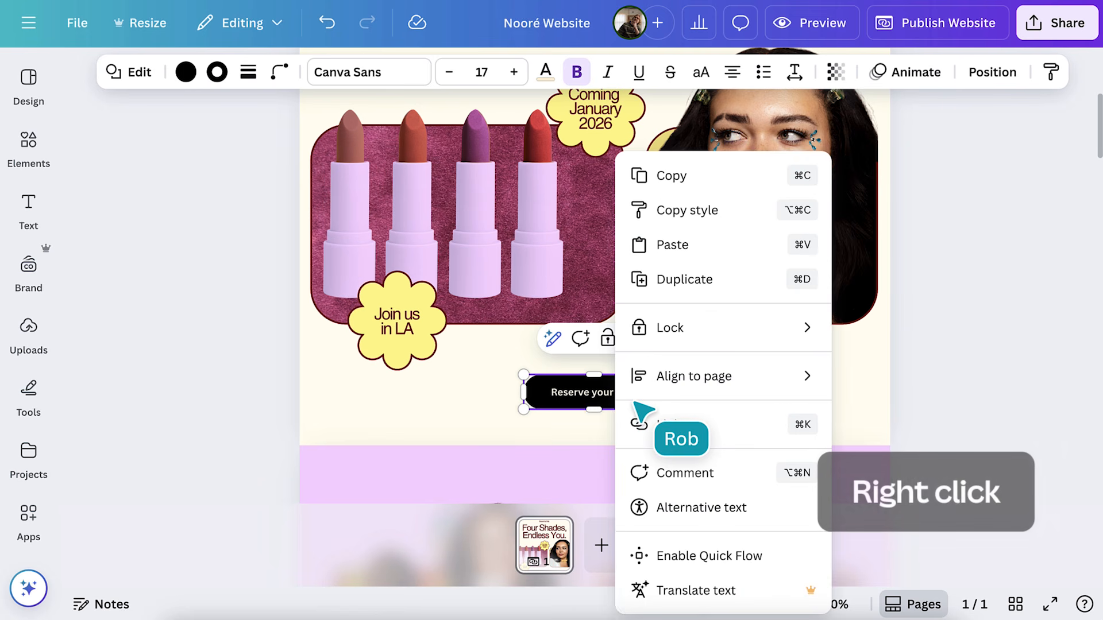
click(658, 440)
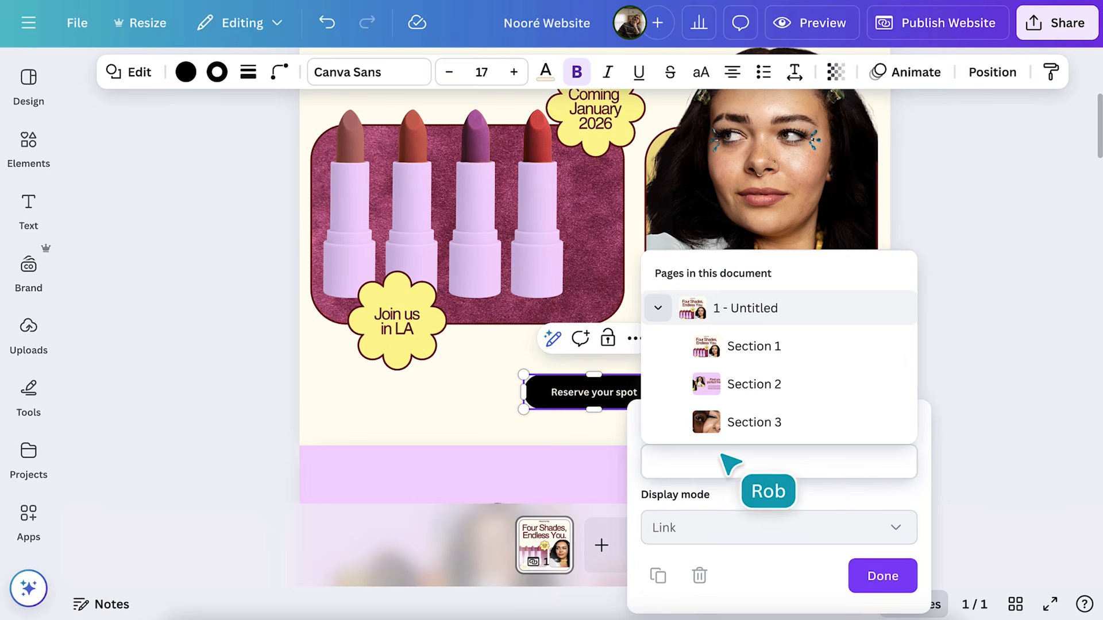
scroll(682, 440, down, 3)
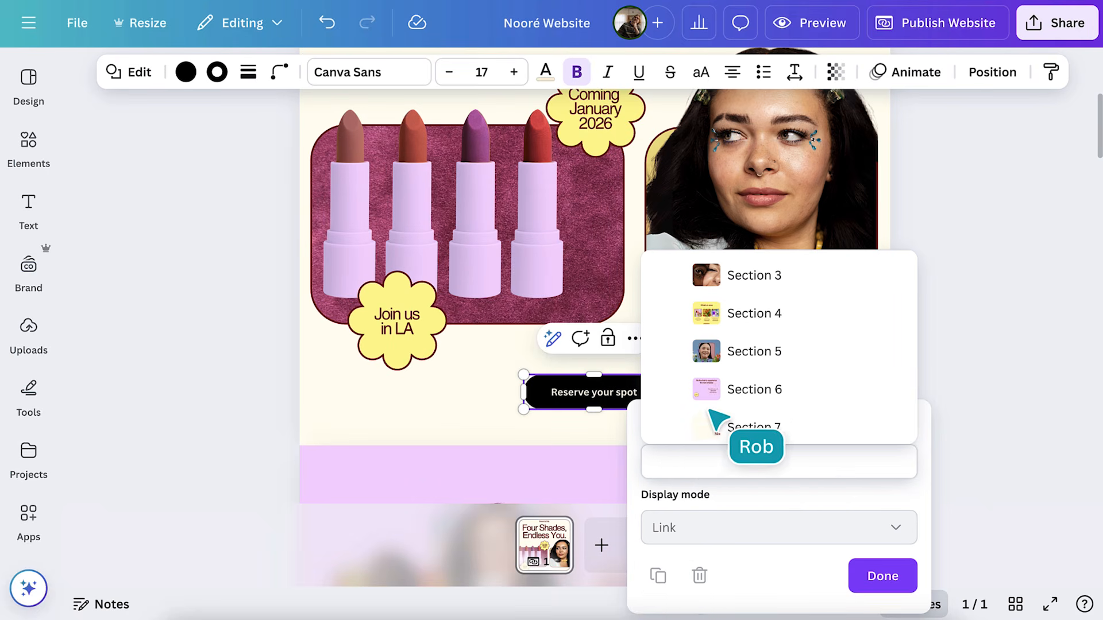
click(725, 391)
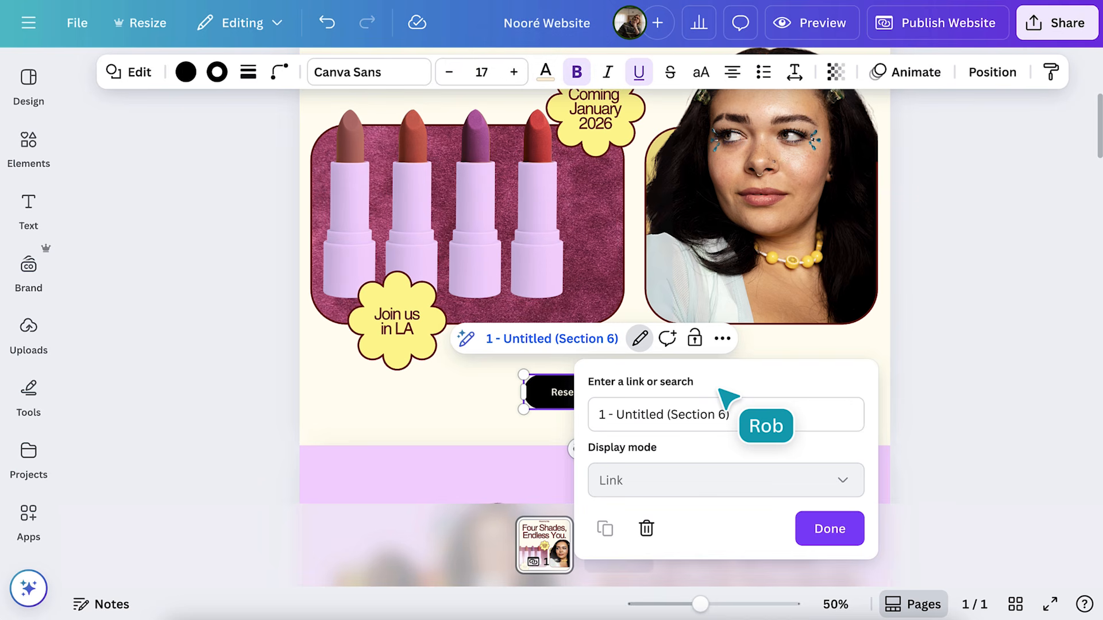
Give the Reserve your spot button a dark red #6a0000 fill and an orange #fea236 outline
click(633, 77)
click(187, 74)
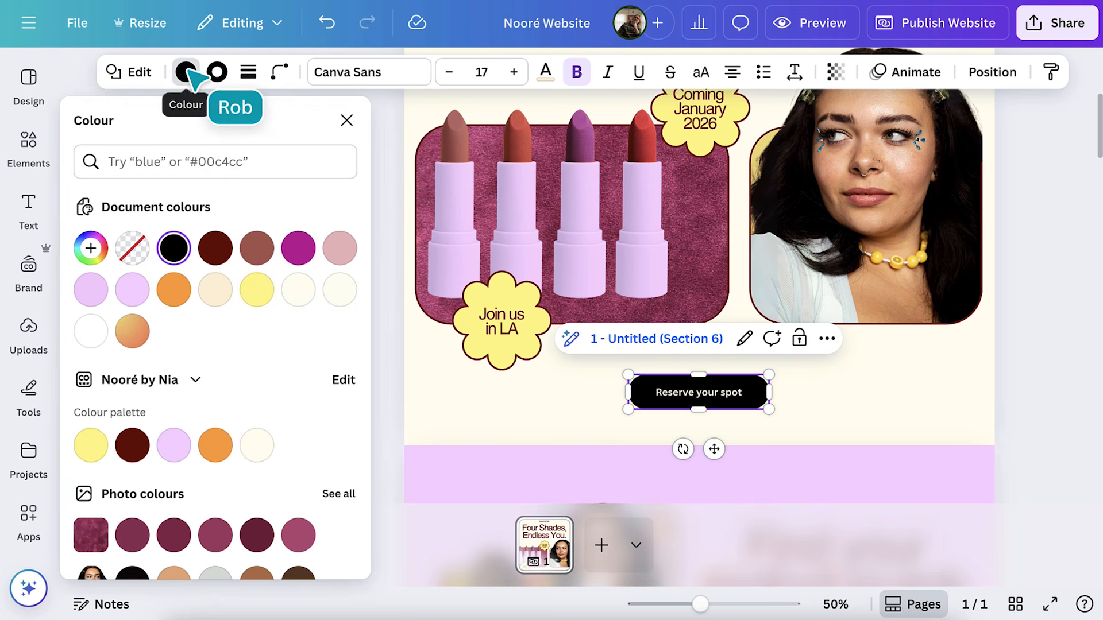
click(214, 248)
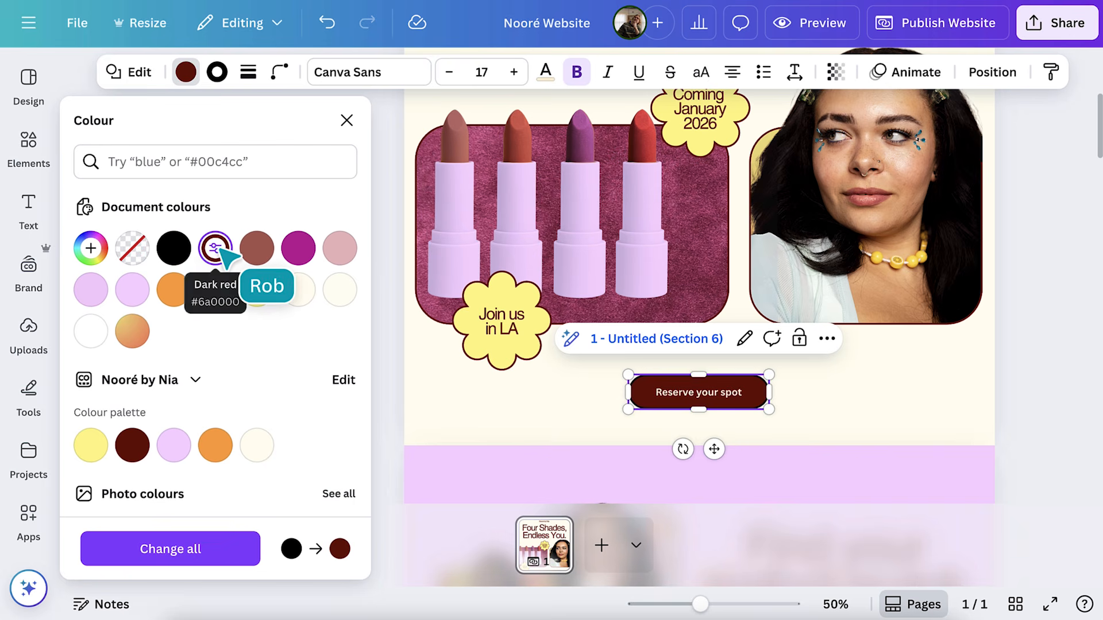
click(217, 73)
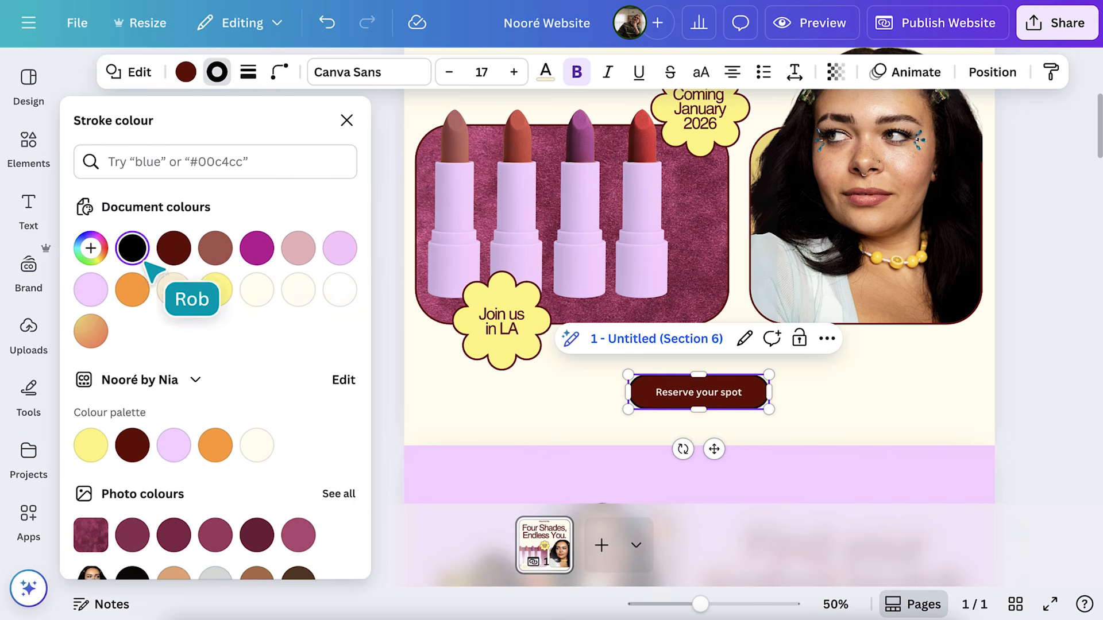
click(134, 288)
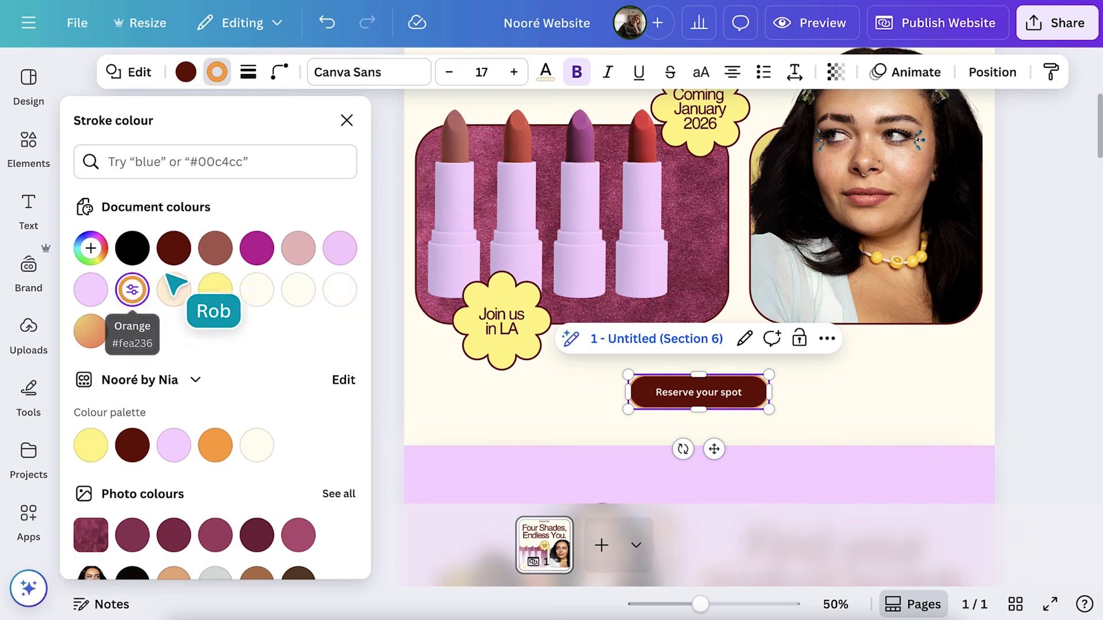
click(346, 120)
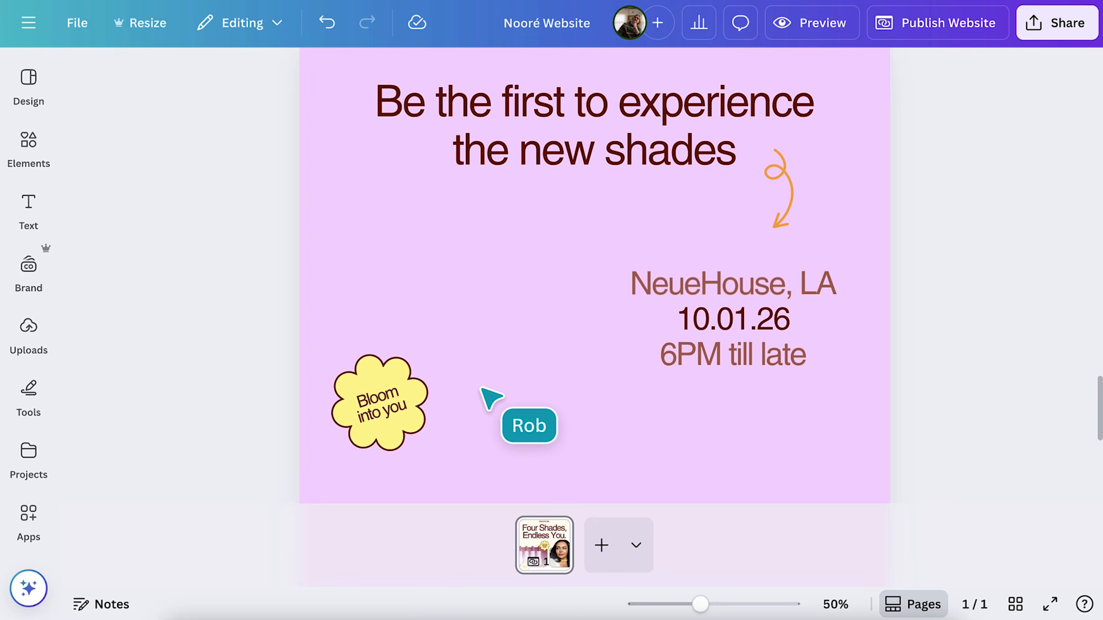
Search the Google Maps app for 'Neuehouse' and insert the NeueHouse Hollywood map
click(26, 526)
click(257, 104)
text(Google)
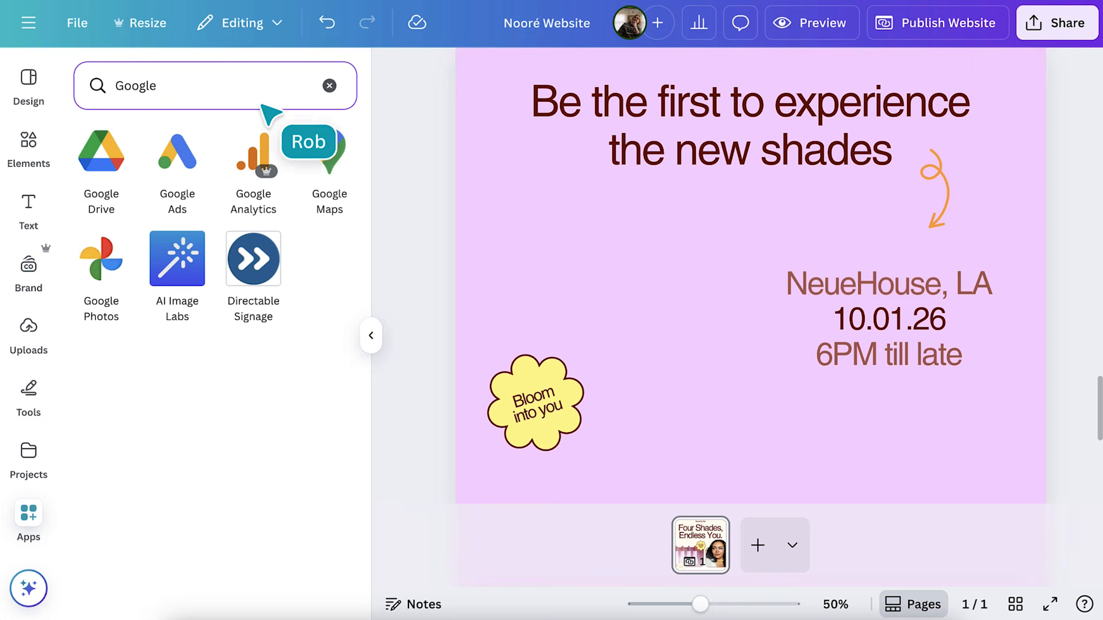
click(338, 150)
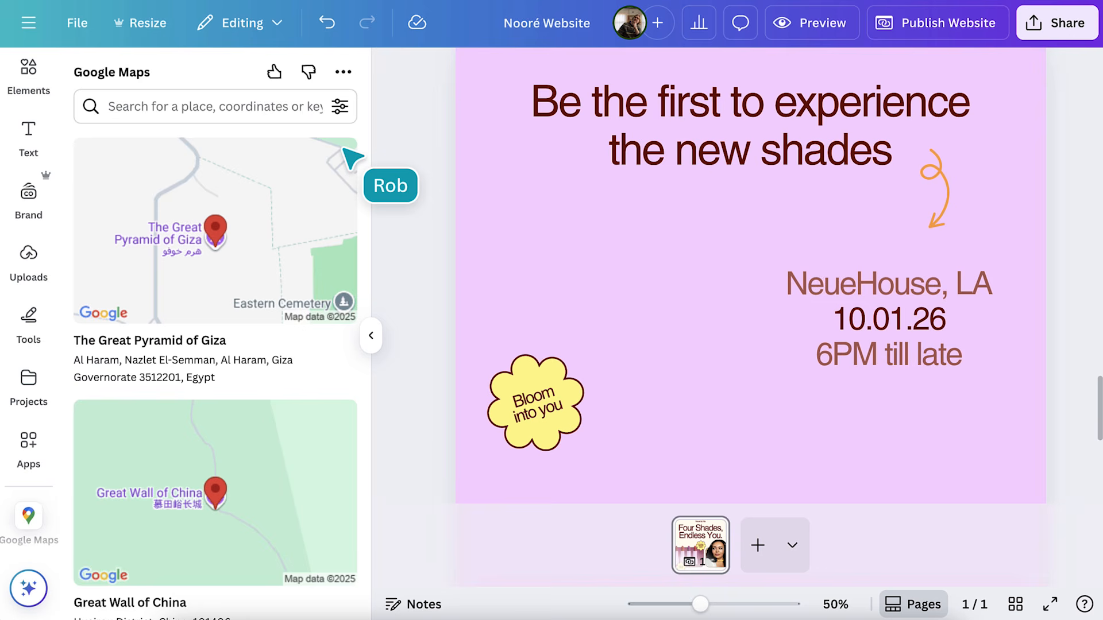
click(267, 110)
text(Neuehous)
text(e)
key(Return)
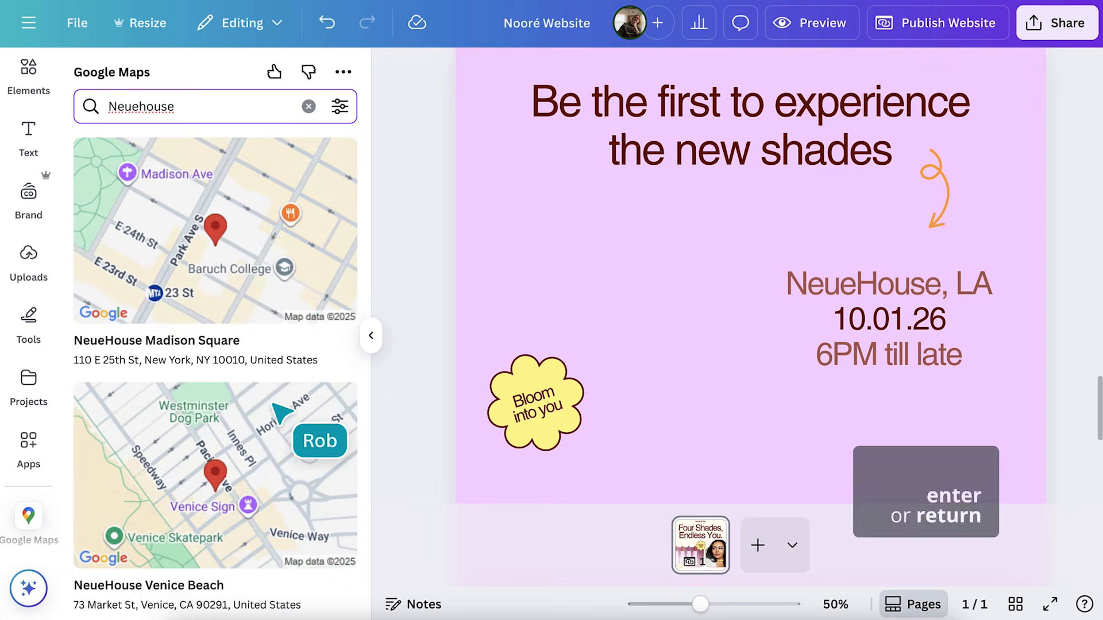
click(273, 403)
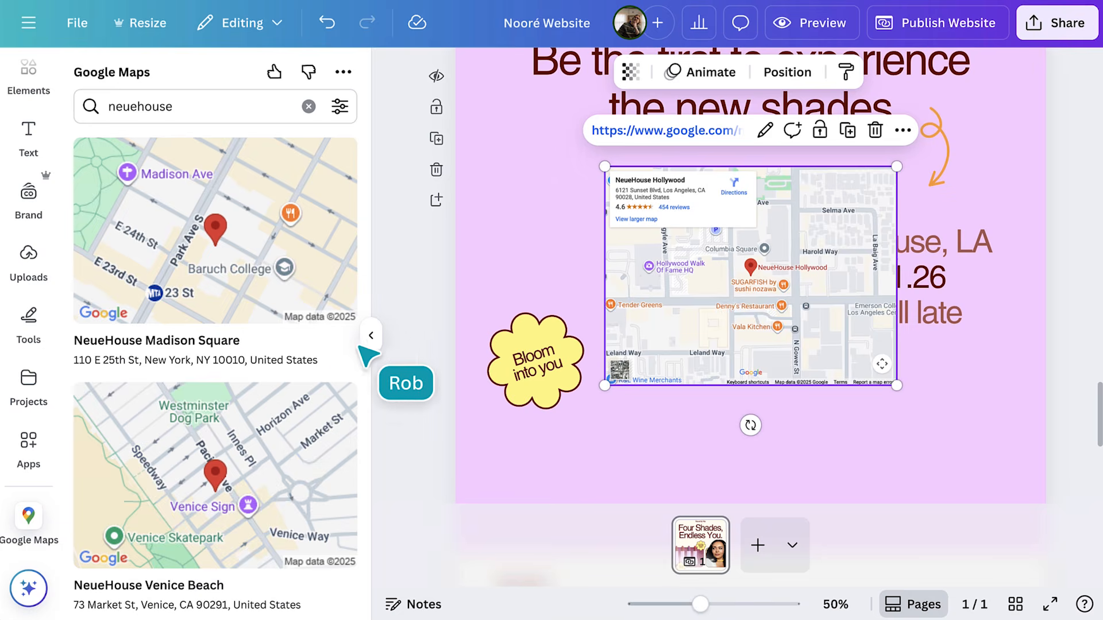
Shrink the map, place it left of the event details, and send it behind the Bloom into you sticker
click(370, 336)
drag(449, 381, 503, 348)
drag(634, 298, 490, 346)
right_click(491, 345)
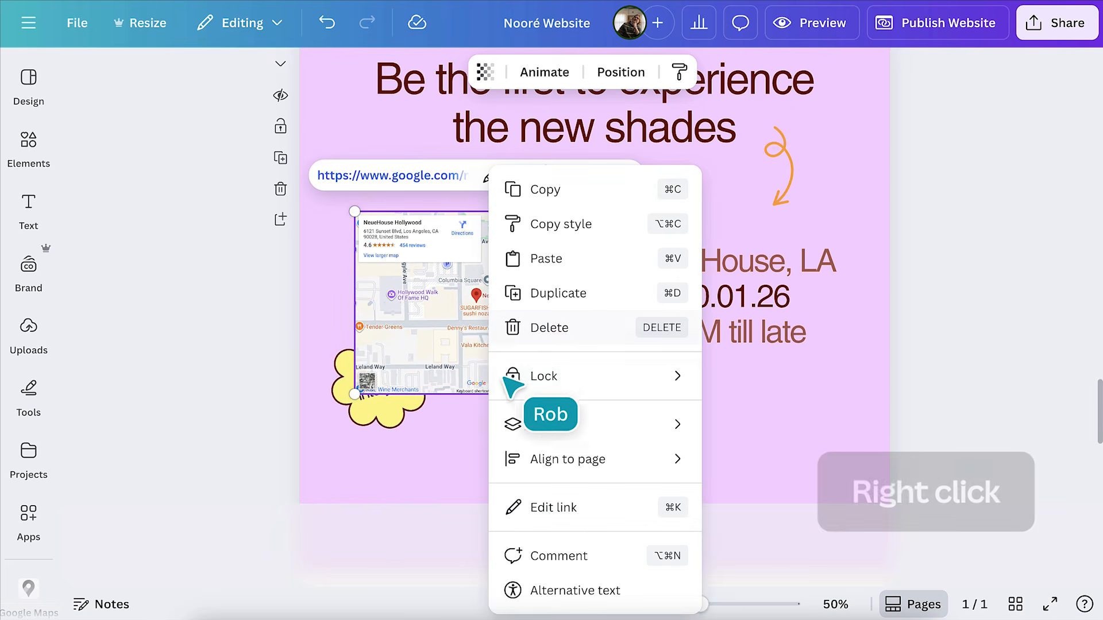
mouse_move(553, 429)
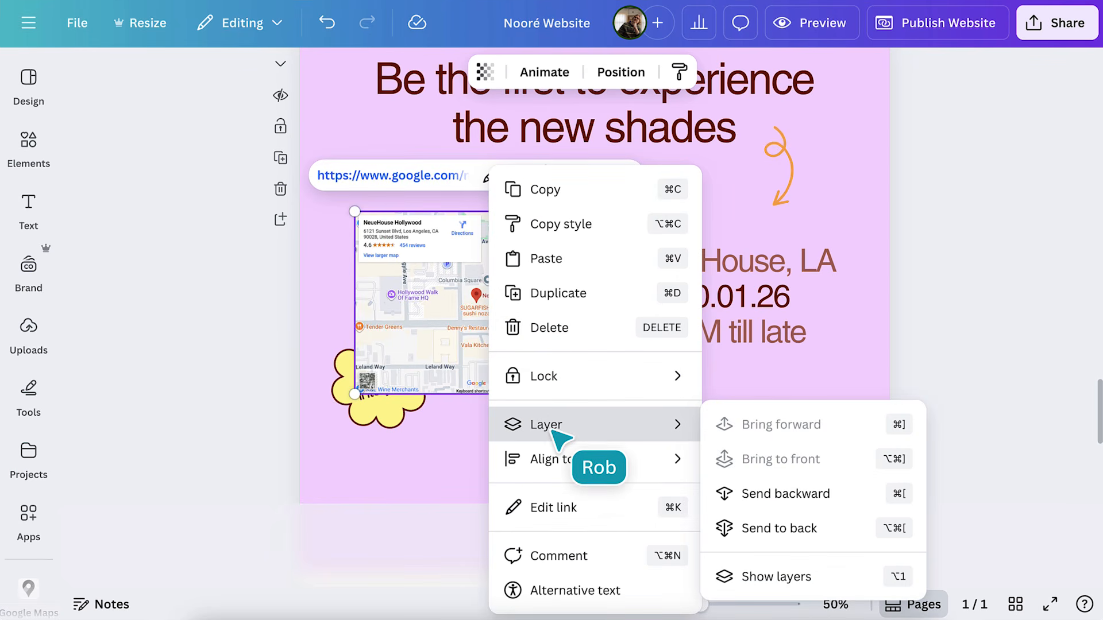
click(754, 528)
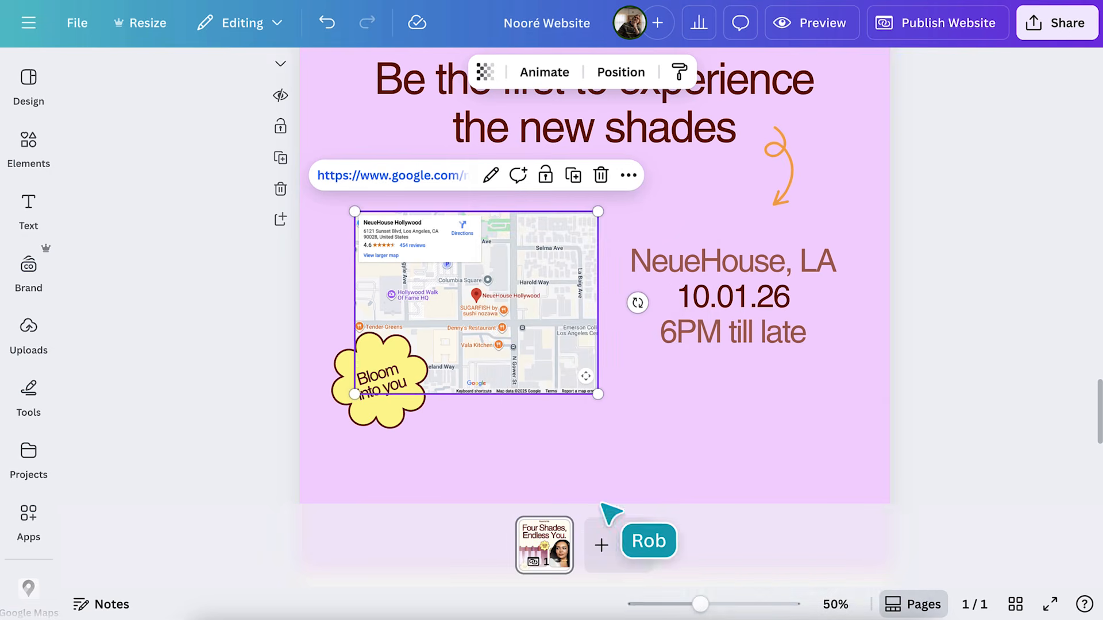
click(29, 136)
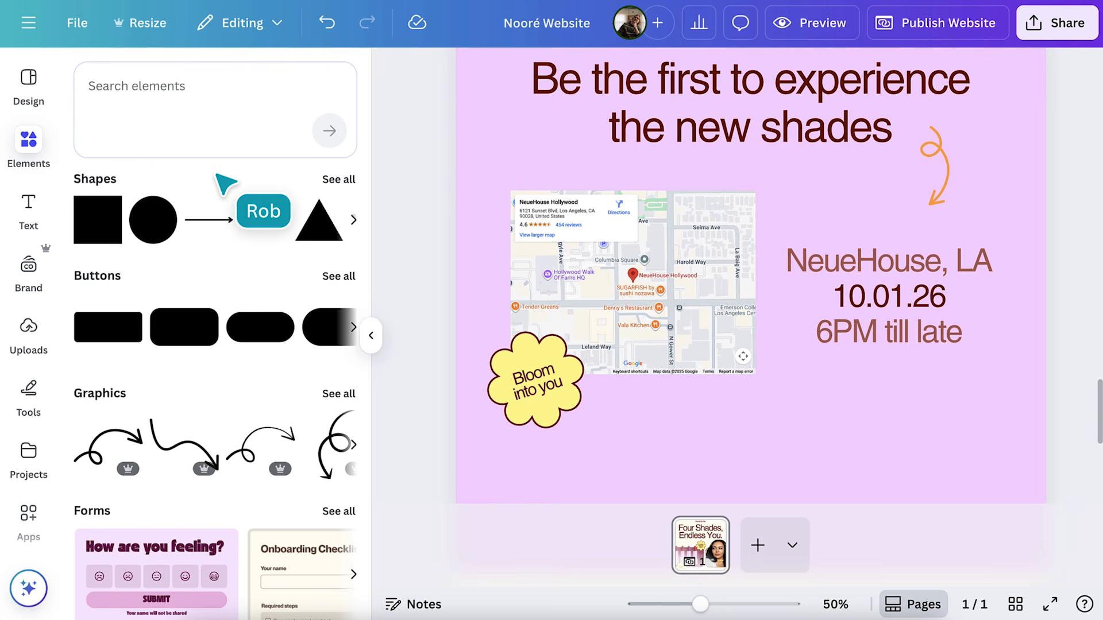
Insert the 'RSVP: Can you attend?' form from the Events forms in Elements
scroll(224, 181, down, 5)
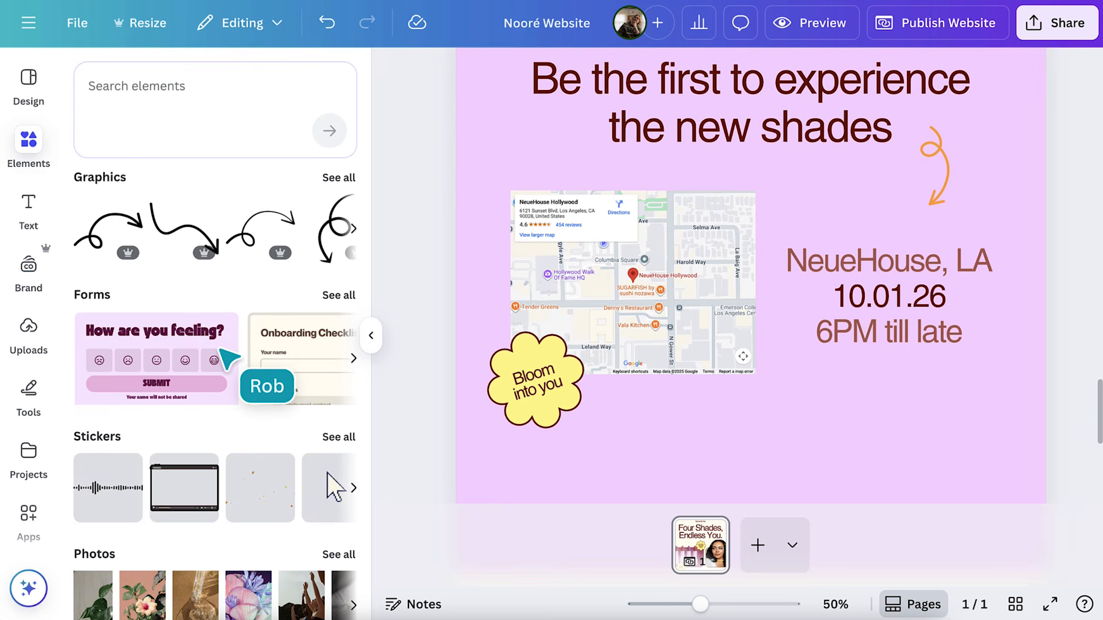
click(343, 296)
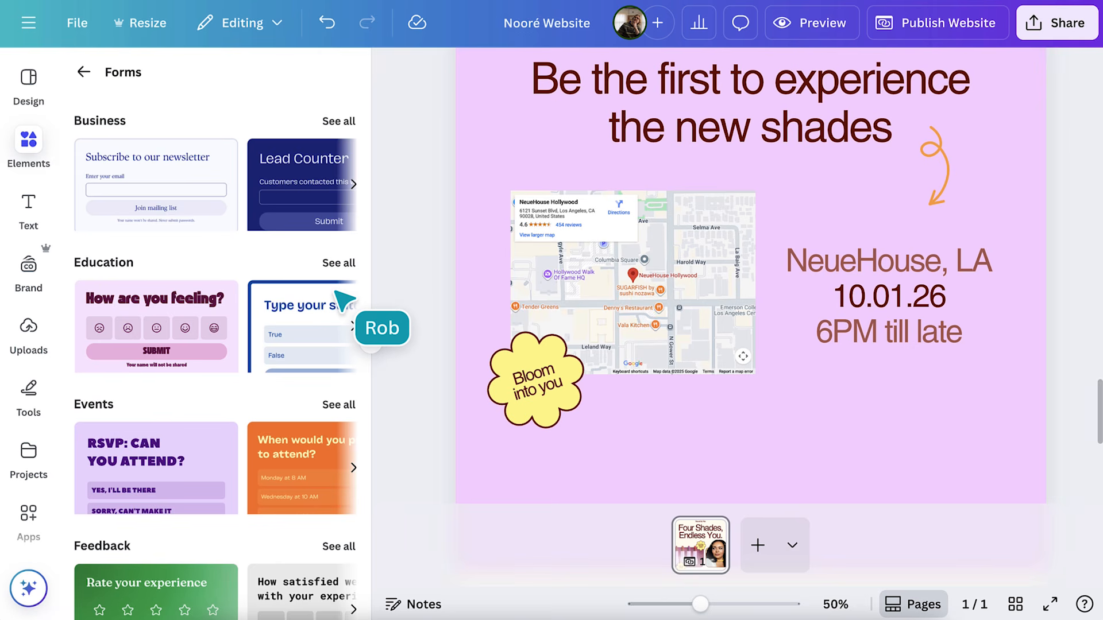
scroll(344, 300, down, 3)
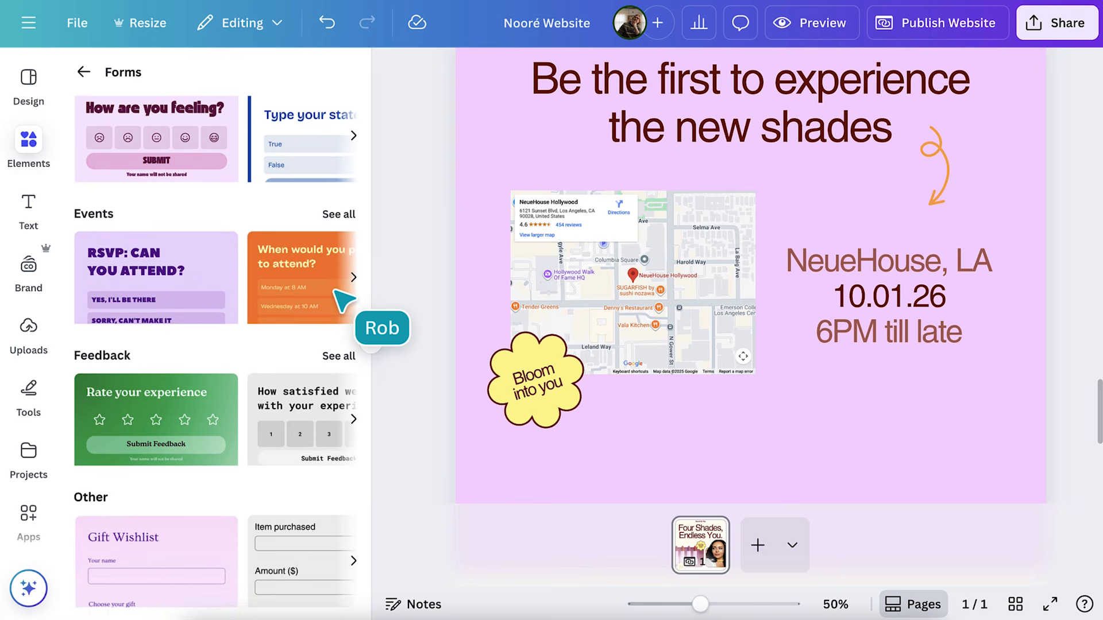
click(192, 292)
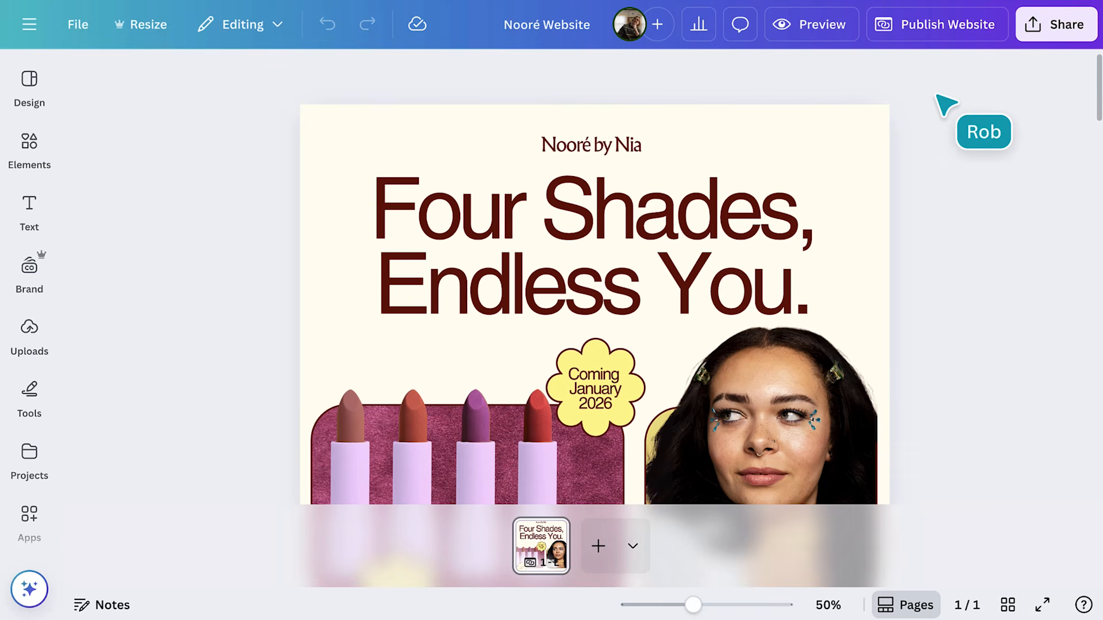
Preview the site at full width, scroll down to the map and RSVP form, and pan the map
click(823, 26)
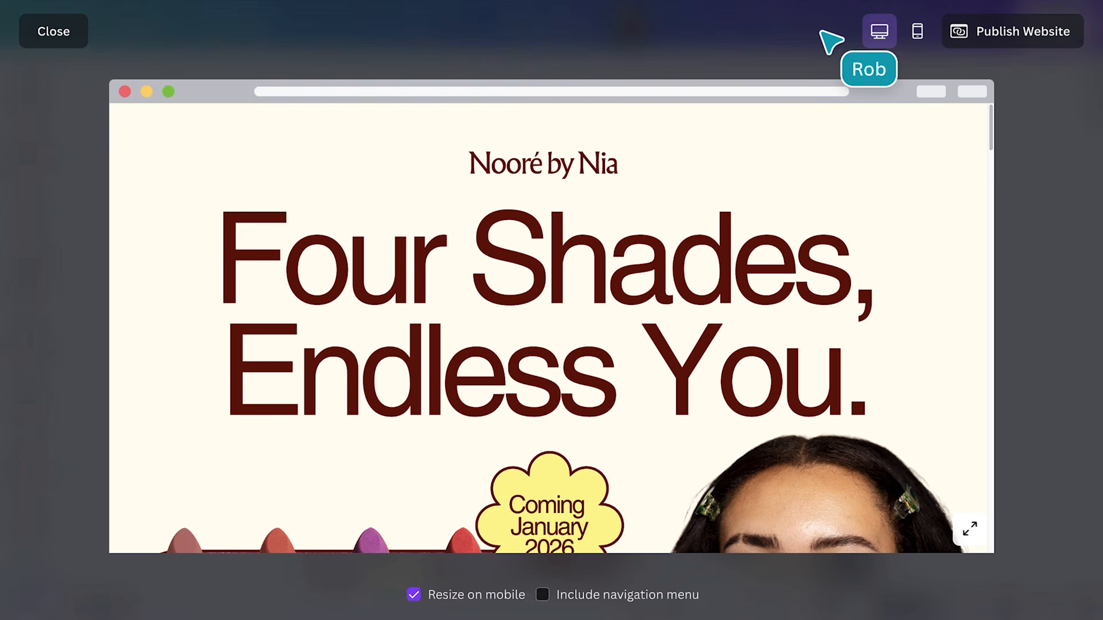
click(970, 528)
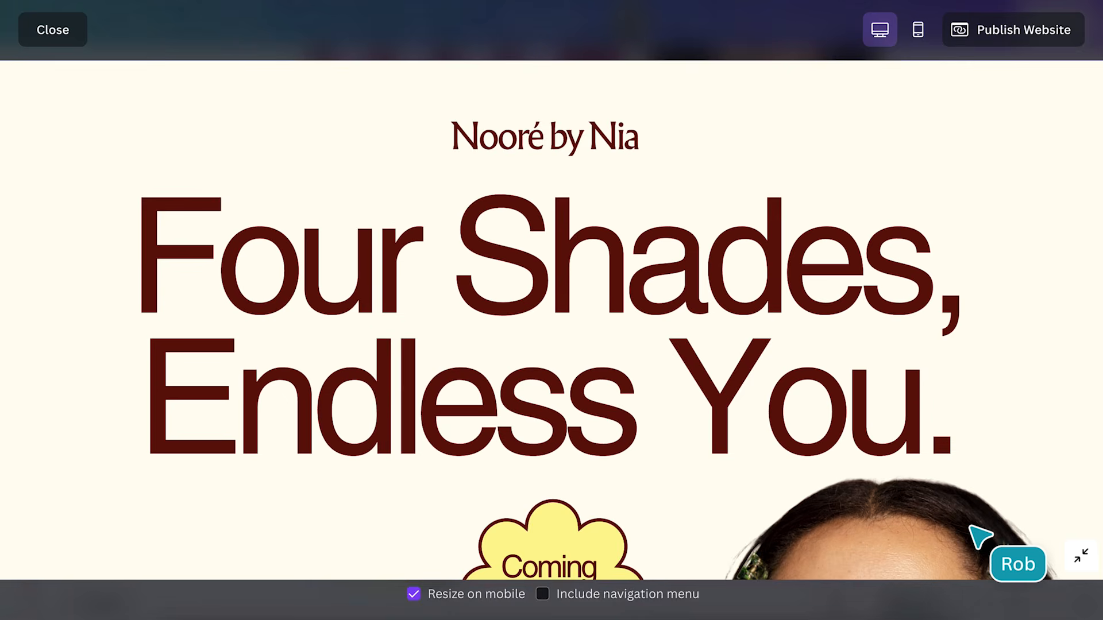
scroll(977, 535, down, 15)
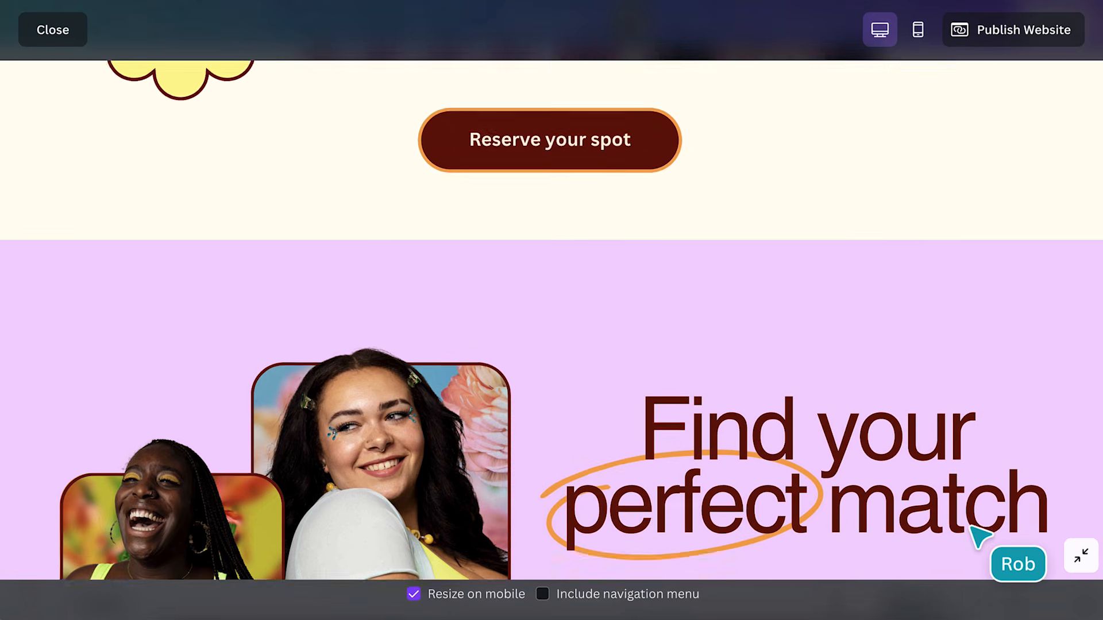
scroll(977, 534, down, 15)
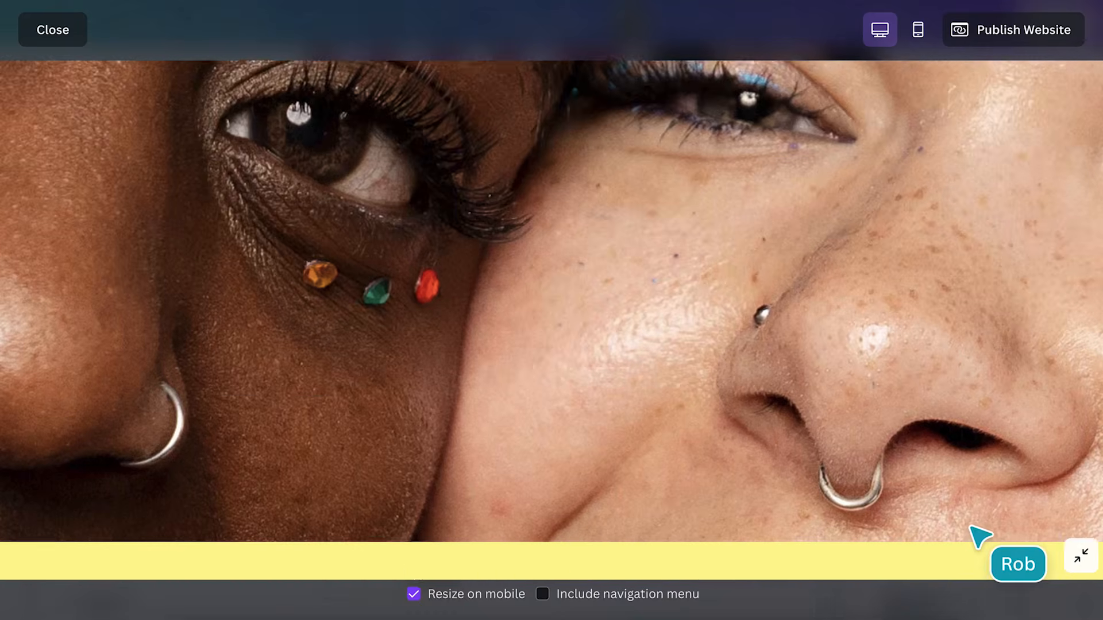
scroll(976, 535, down, 15)
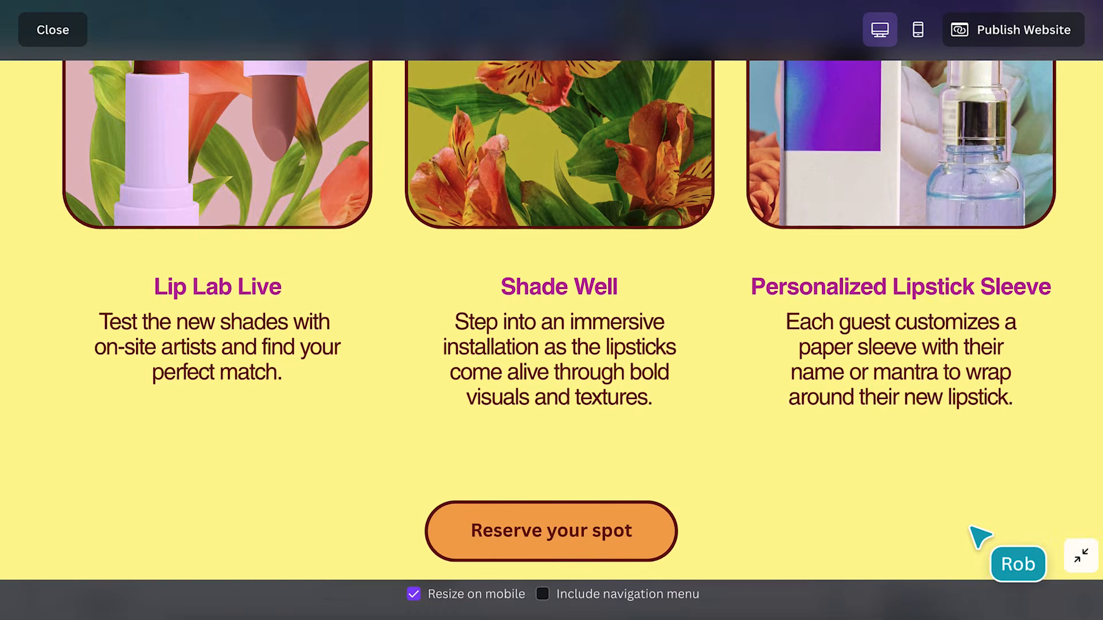
scroll(981, 537, down, 15)
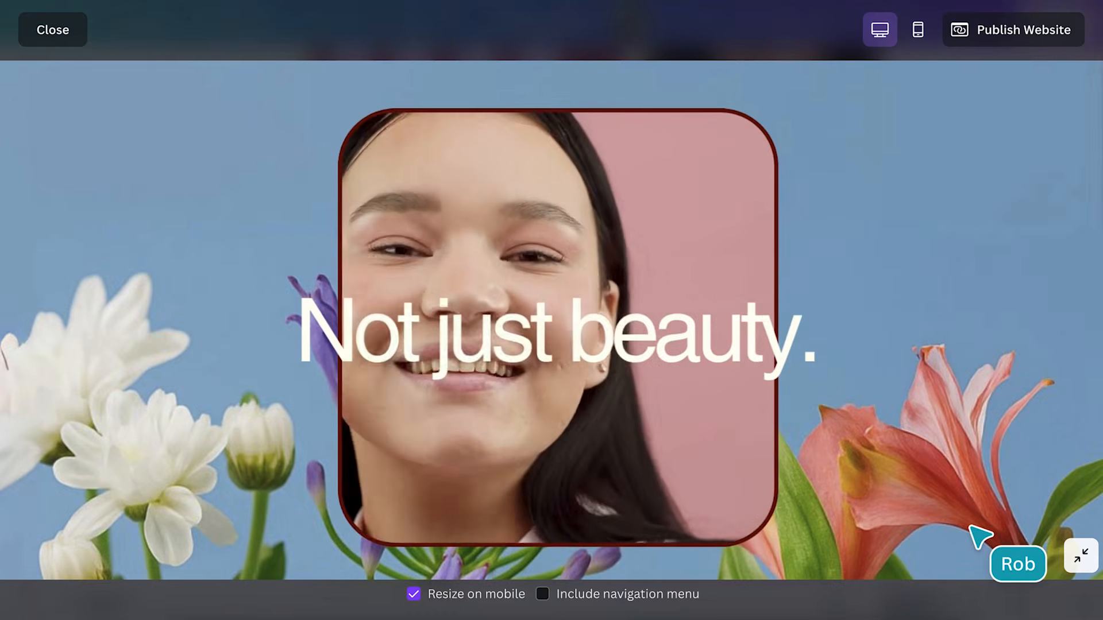
scroll(980, 537, down, 5)
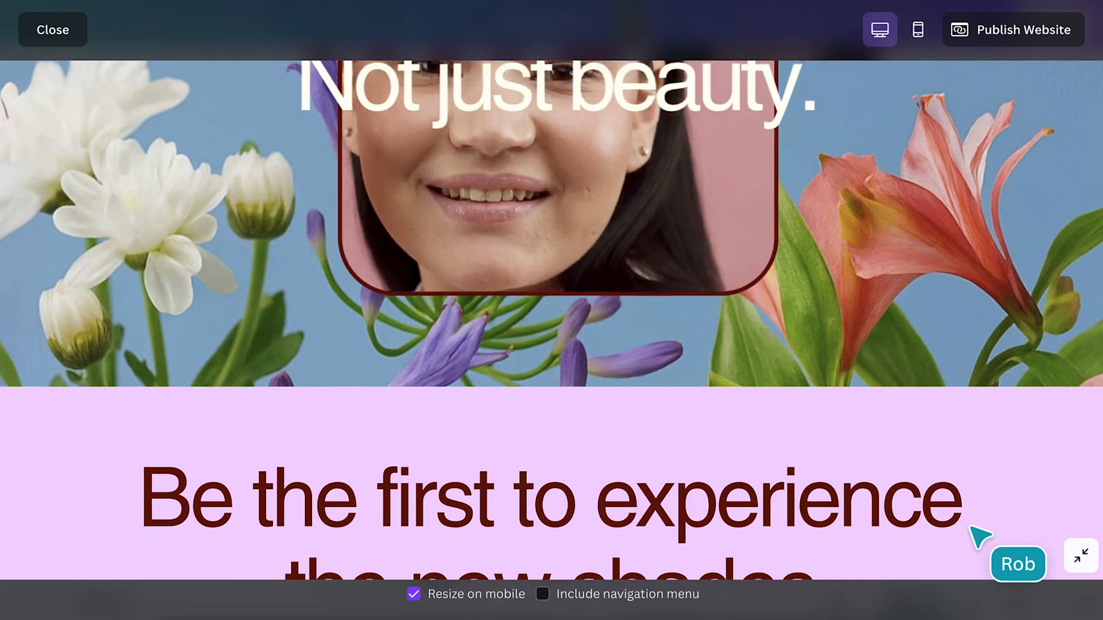
scroll(980, 537, down, 10)
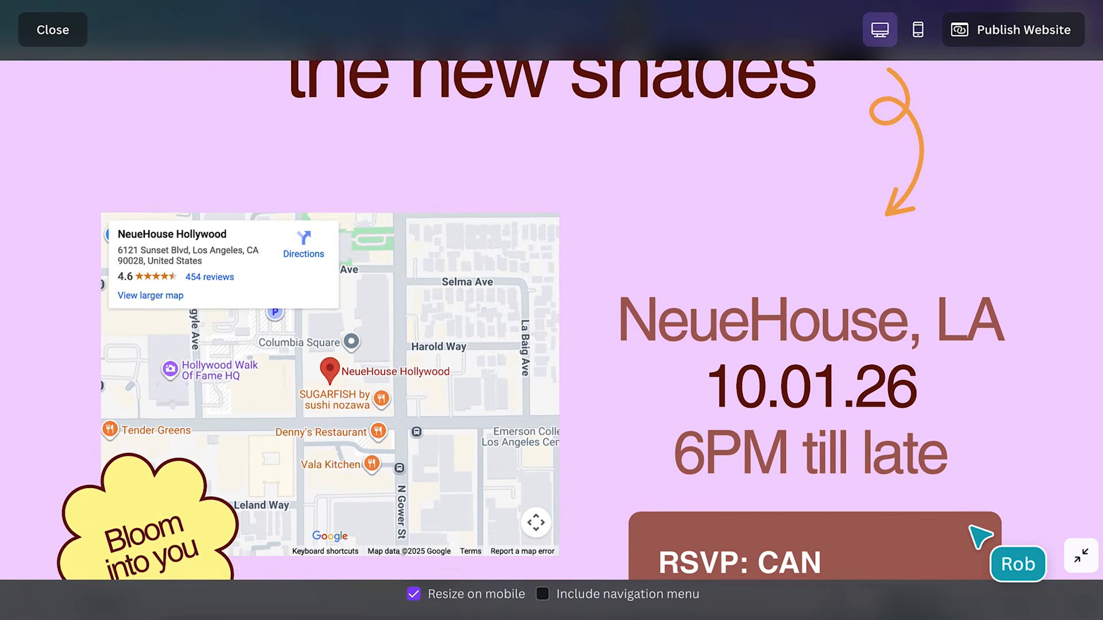
scroll(980, 537, down, 2)
drag(379, 367, 484, 345)
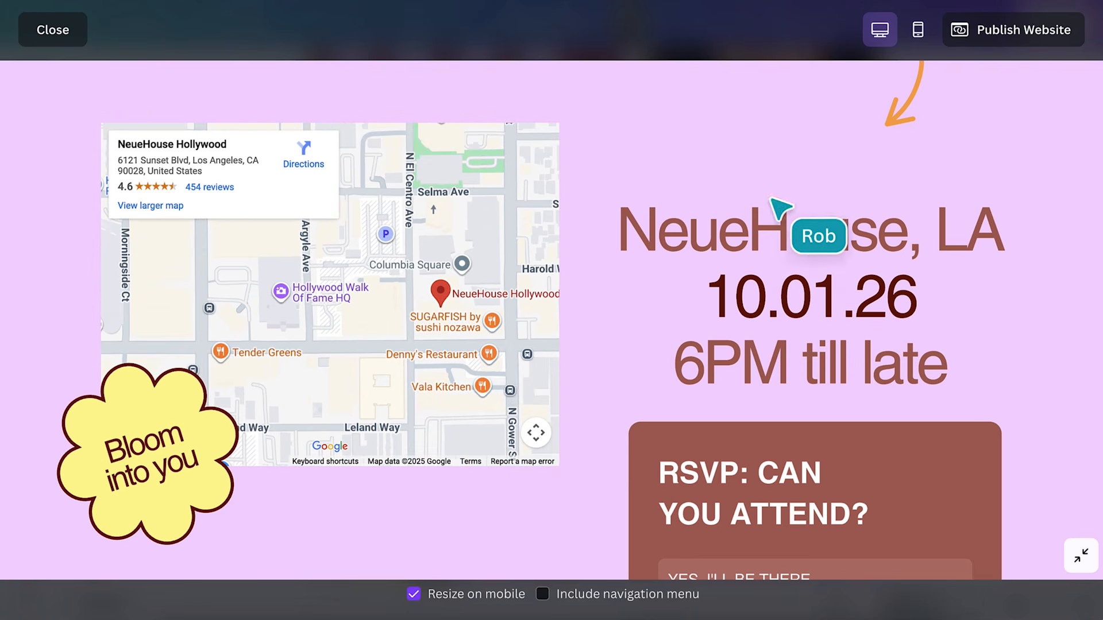
Switch to the mobile preview, return to the top, and test the Reserve your spot button
click(917, 29)
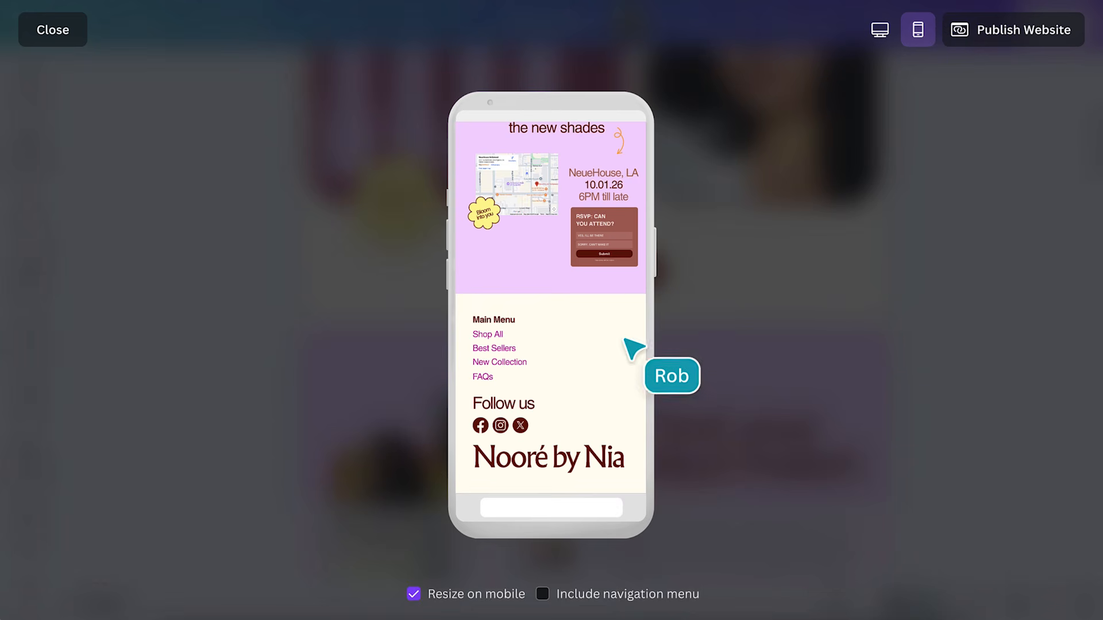
scroll(579, 360, up, 10)
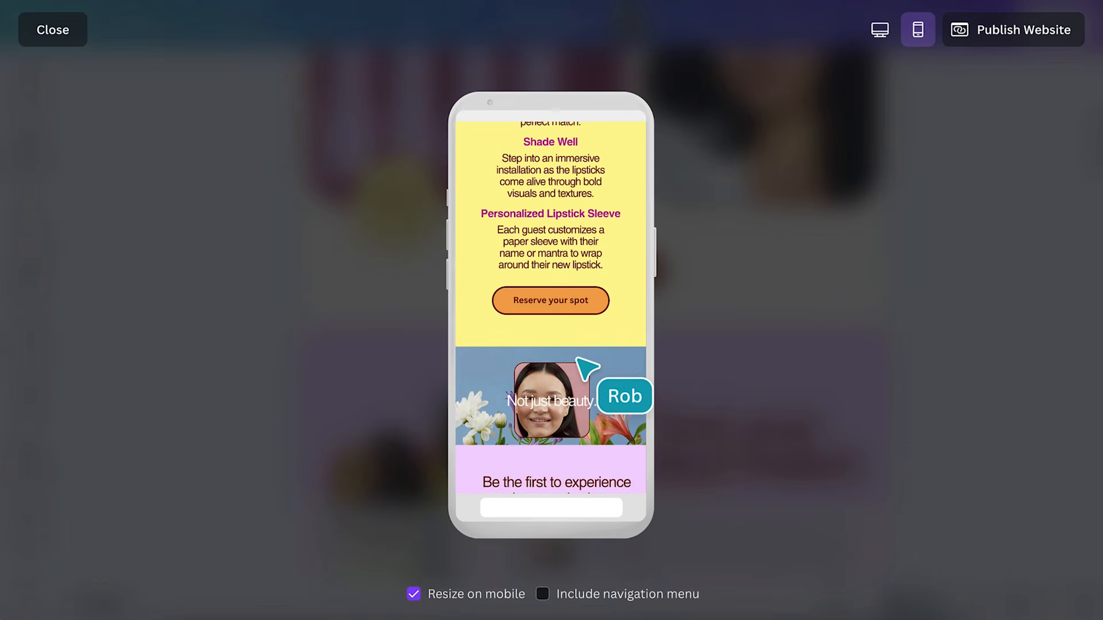
scroll(578, 360, up, 10)
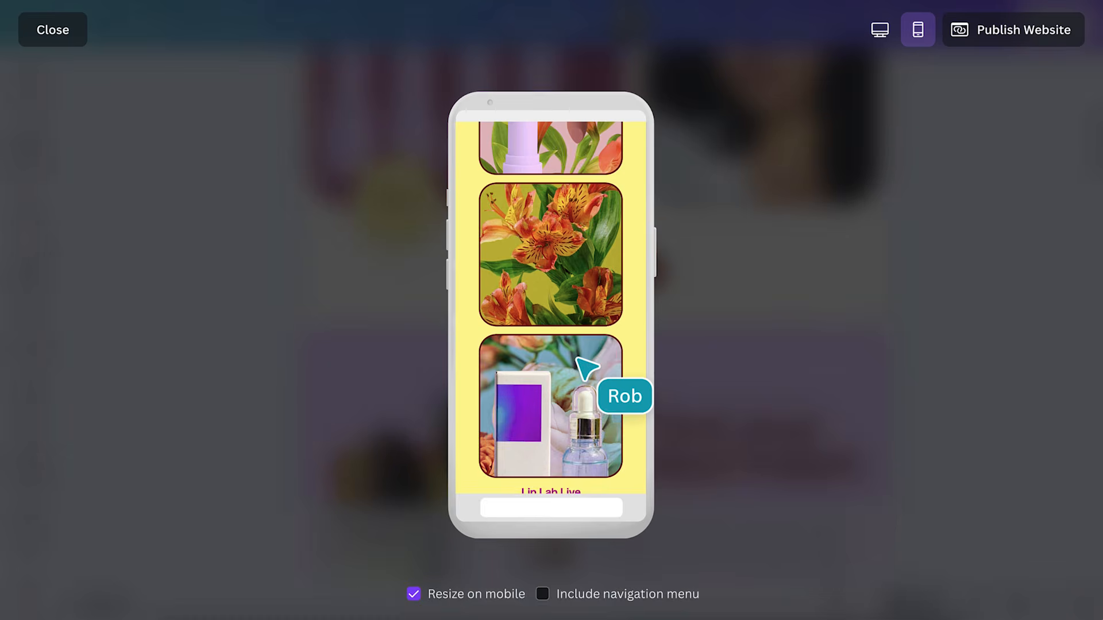
scroll(579, 360, up, 10)
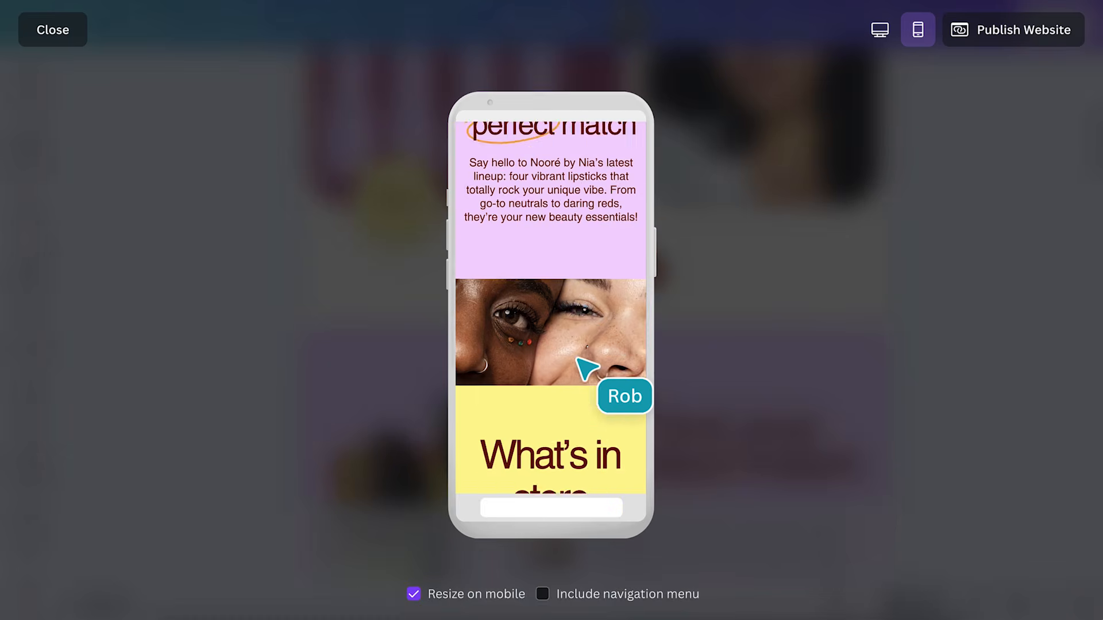
scroll(579, 361, up, 10)
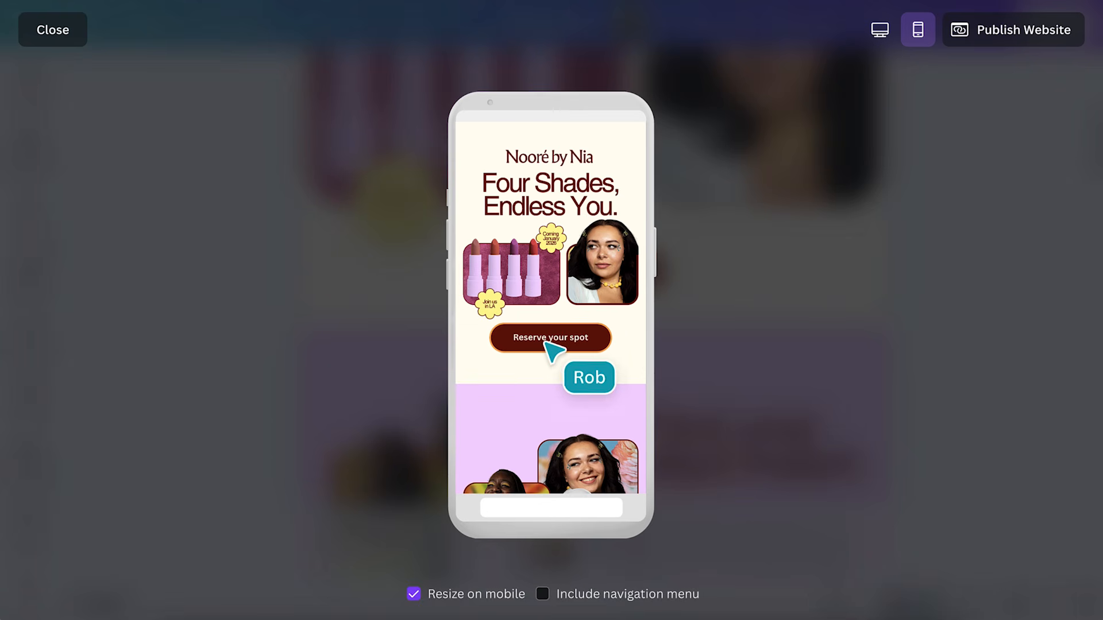
click(547, 344)
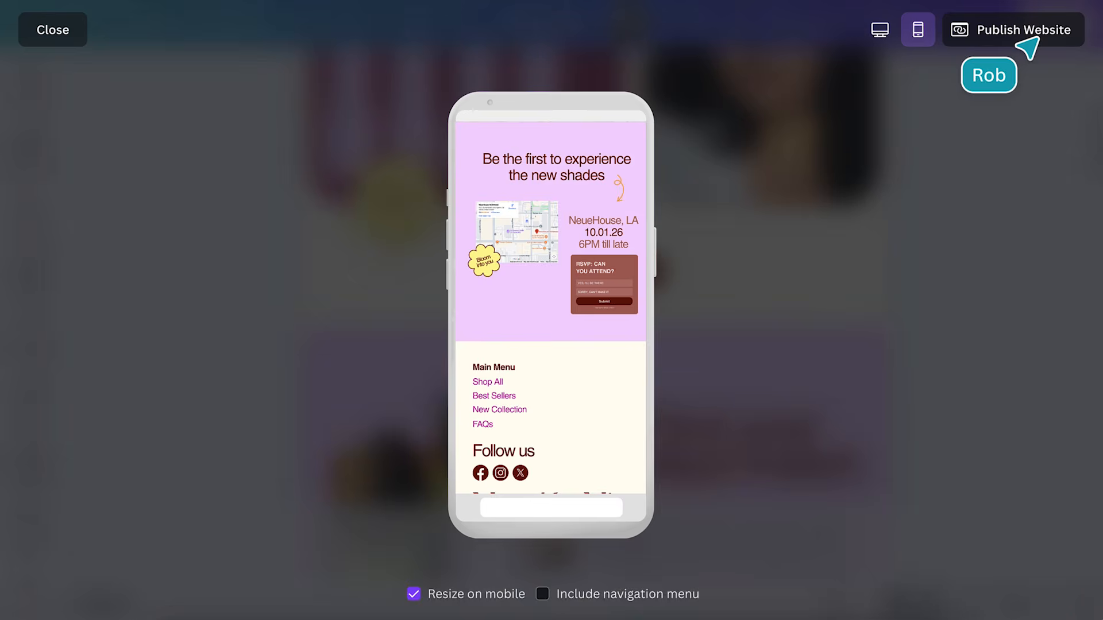
In the website publish settings, upload Favicon.png as the maroon N favicon
click(1017, 34)
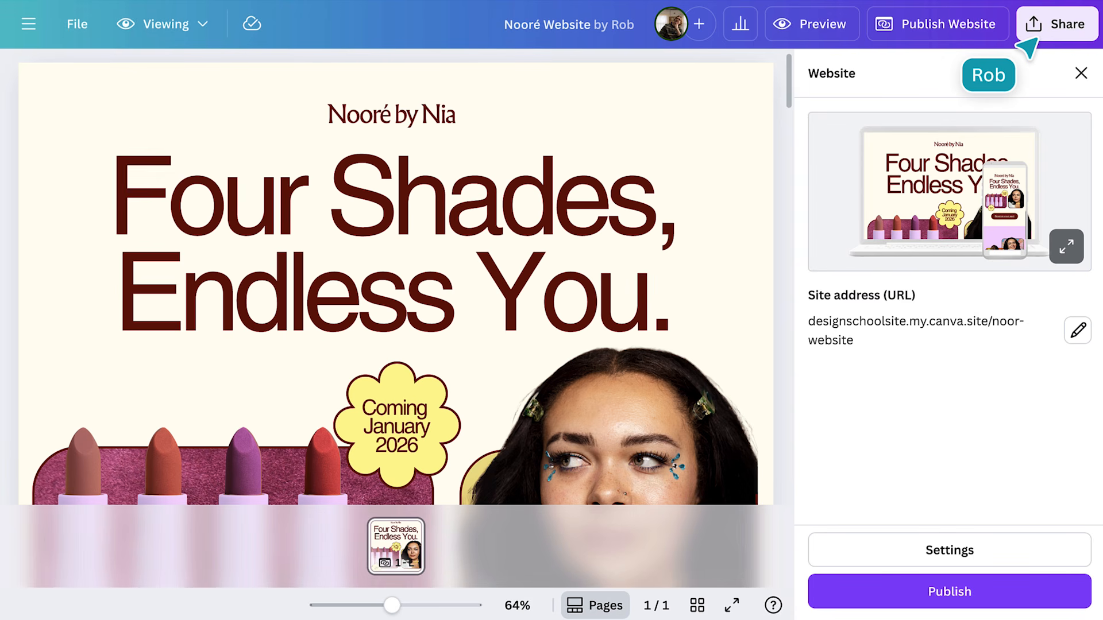
click(956, 552)
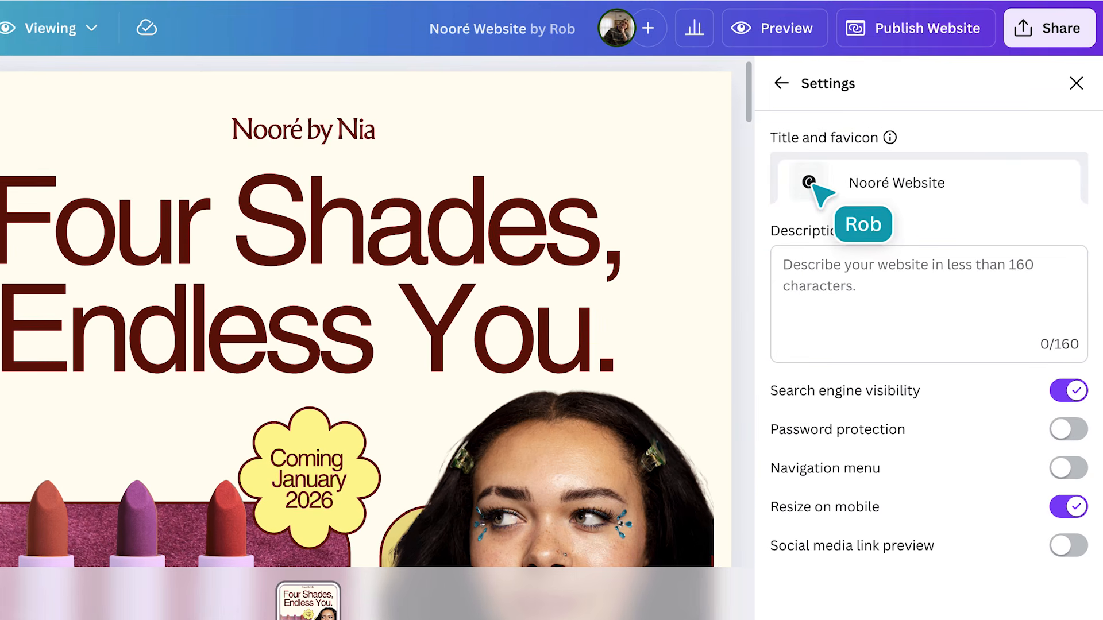
click(841, 162)
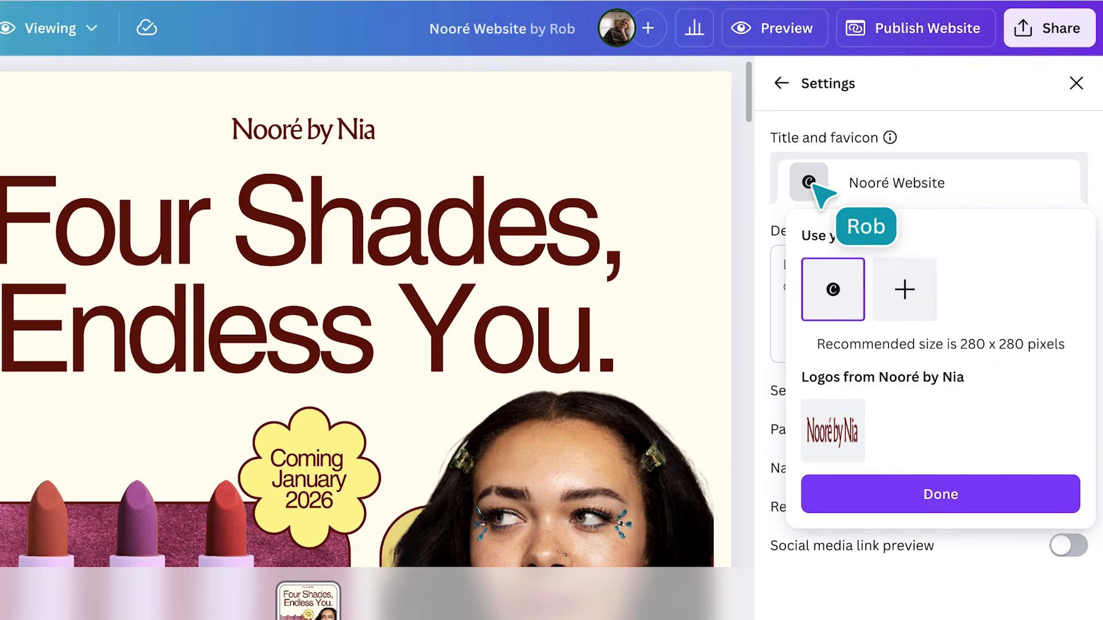
click(902, 293)
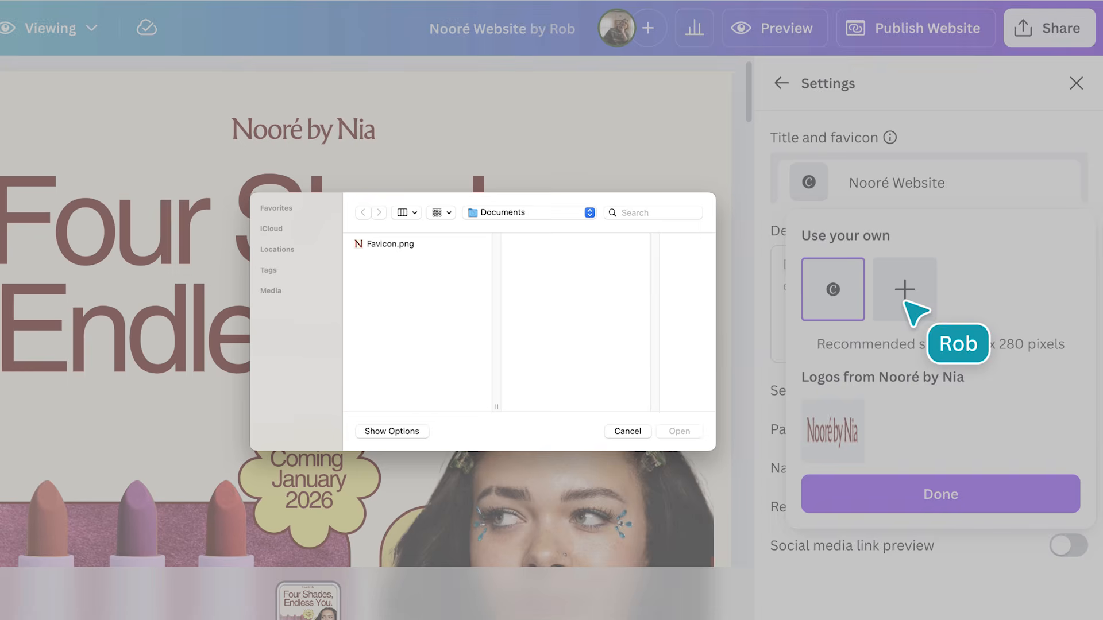
click(435, 246)
click(678, 432)
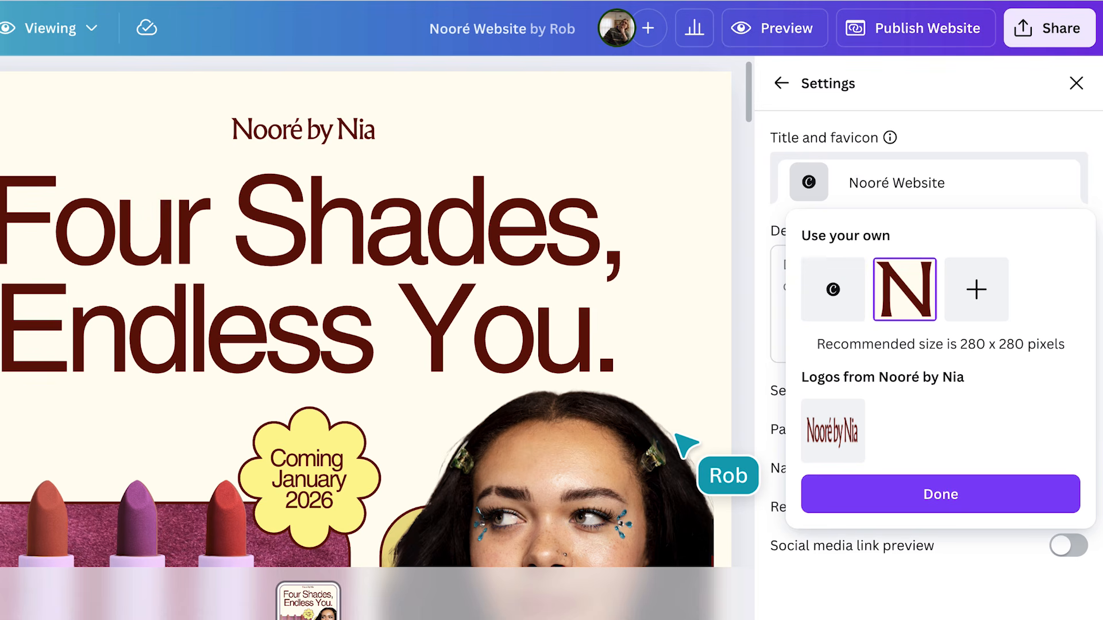
click(845, 506)
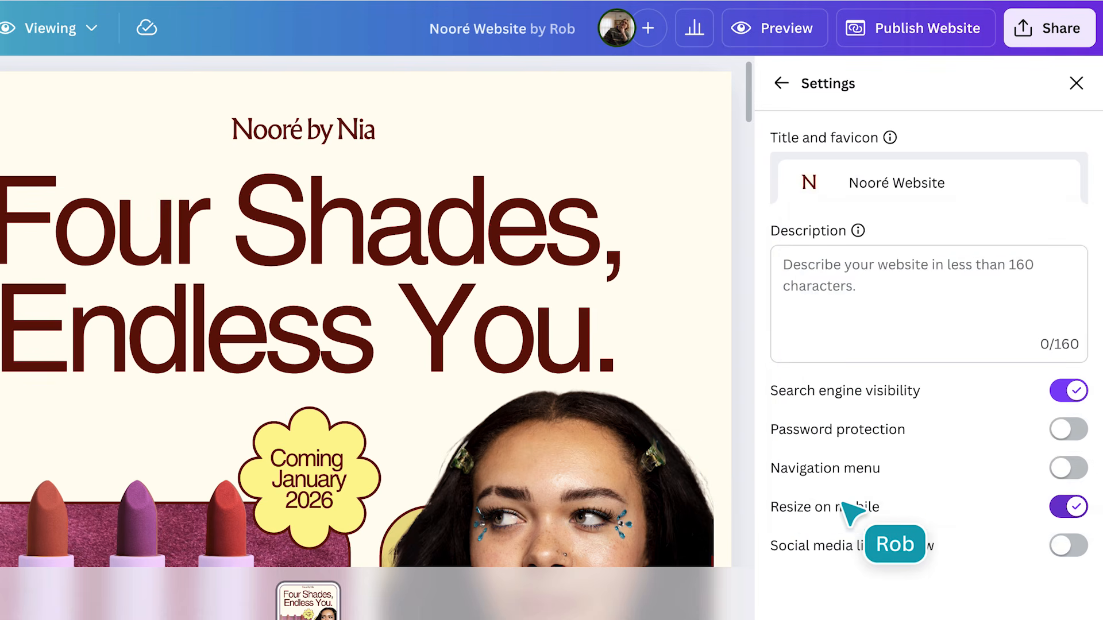
Set the website title to 'Nooré by Nia Launch'
click(964, 183)
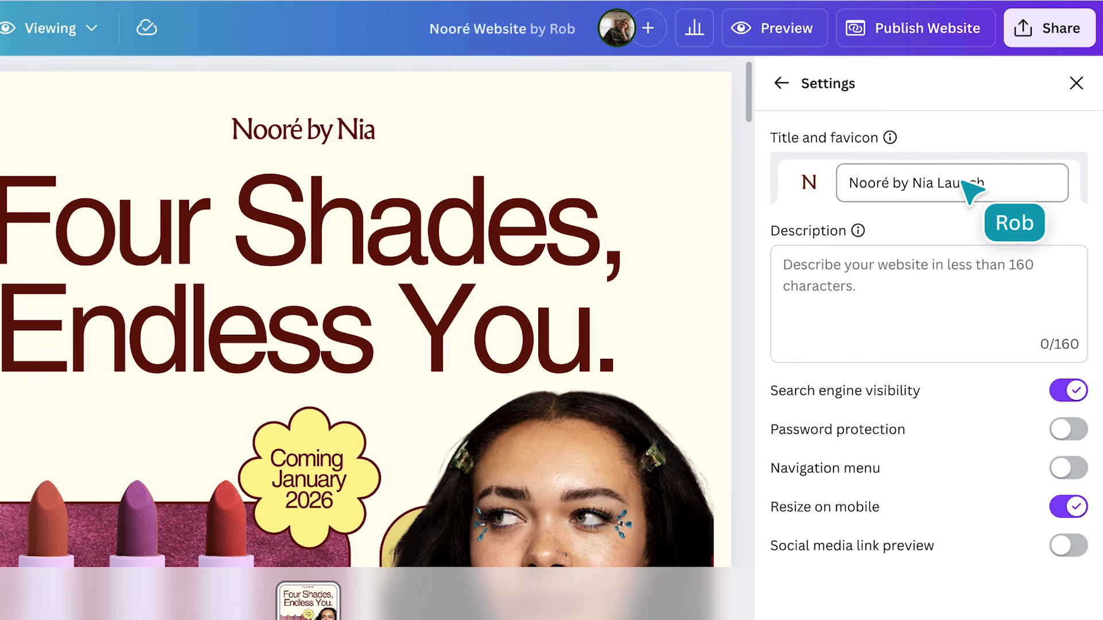
click(879, 280)
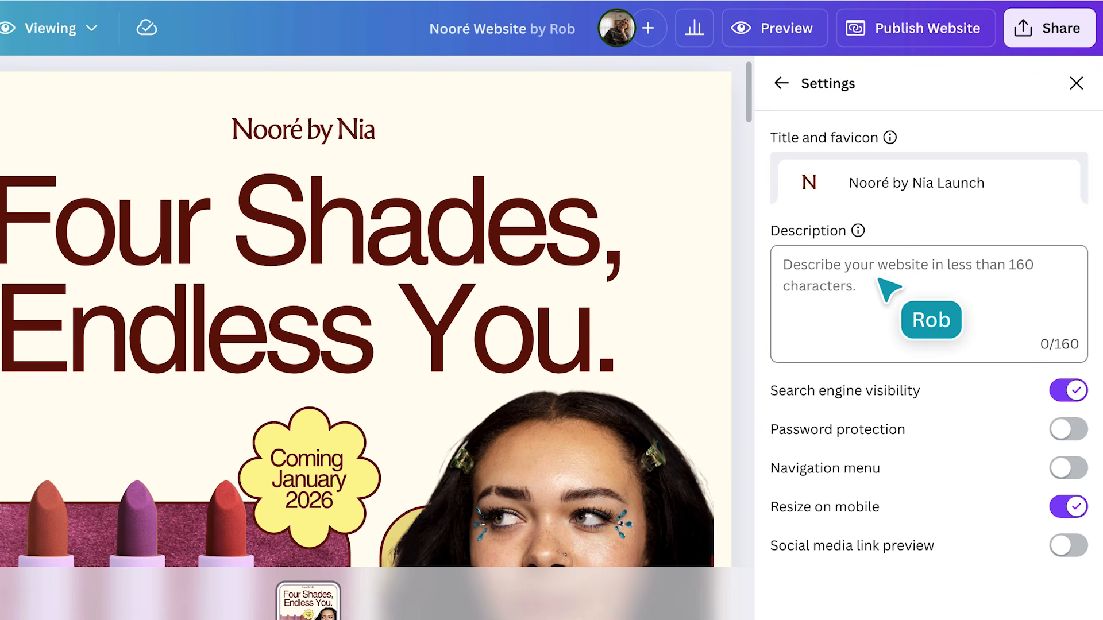
click(879, 281)
Paste the launch-party description and switch on social media link previews
key(ctrl+v)
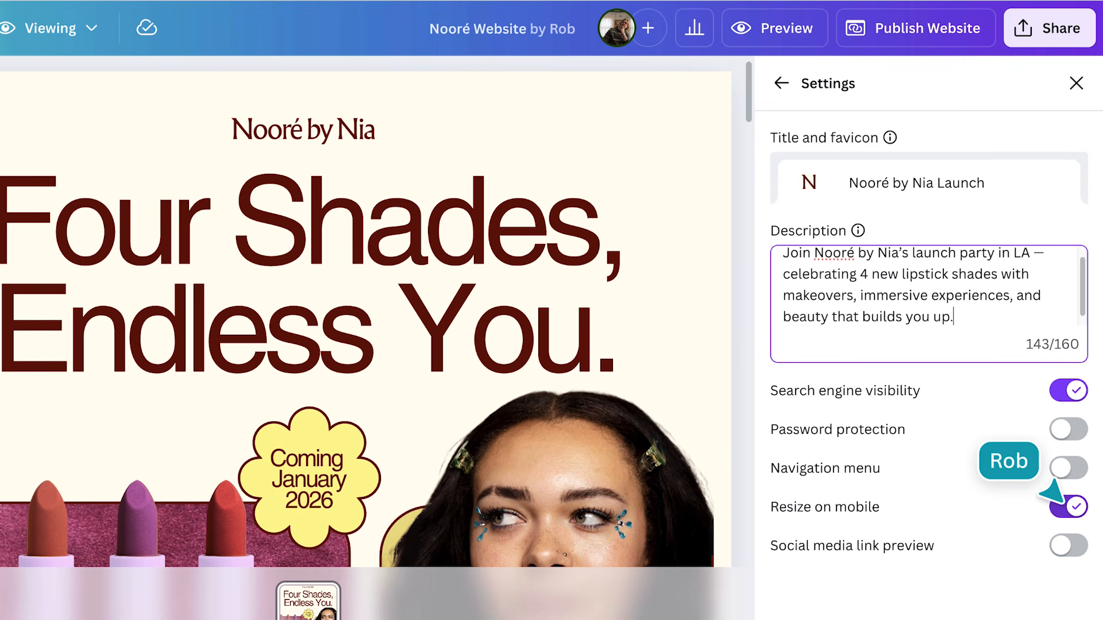
click(1058, 540)
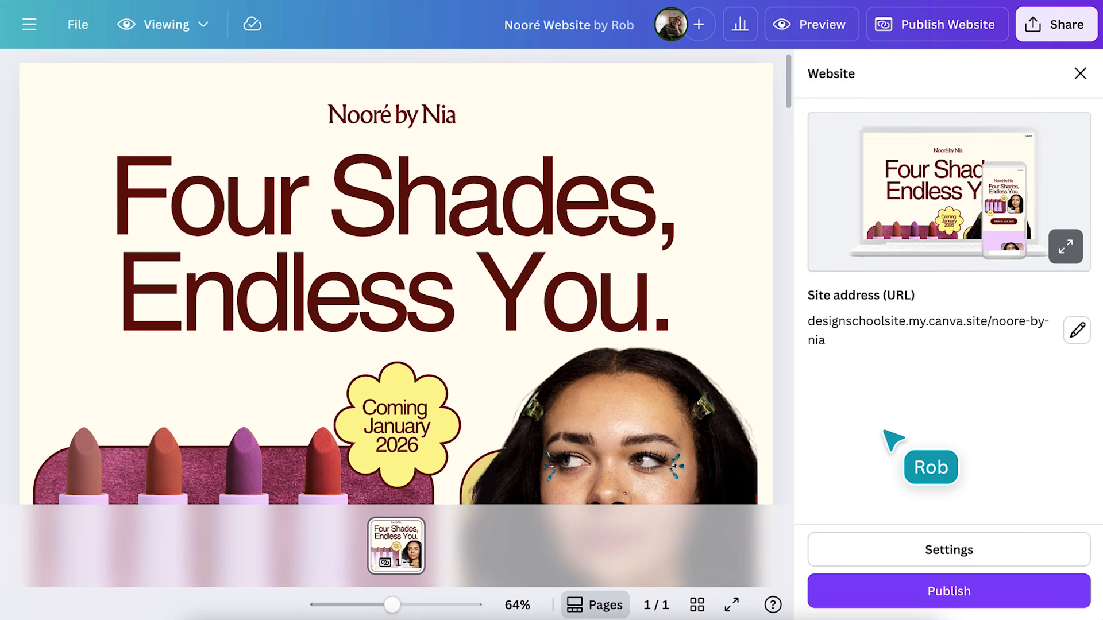
Append '-launch' to the site address slug, making it noore-by-nia-launch, and publish the website
click(1076, 331)
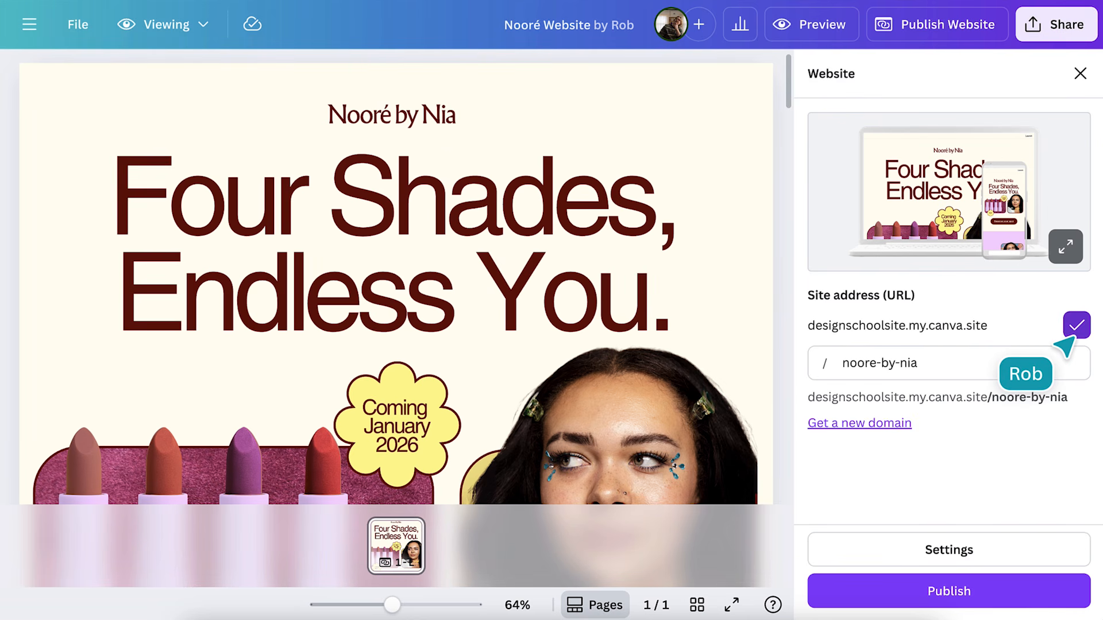
click(1025, 367)
text(-)
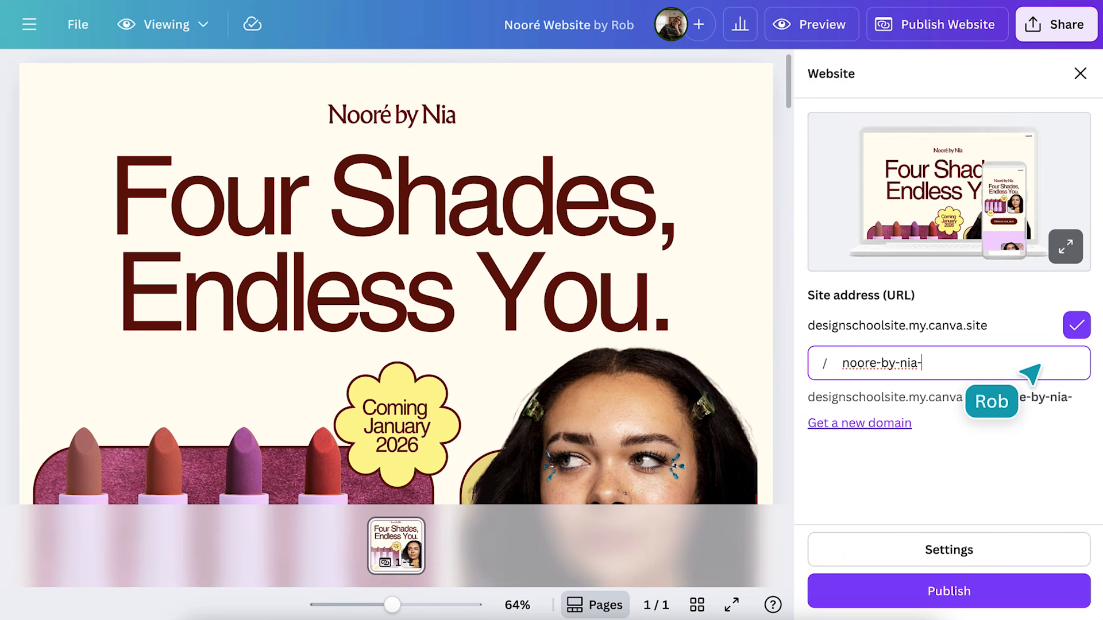
text(launch)
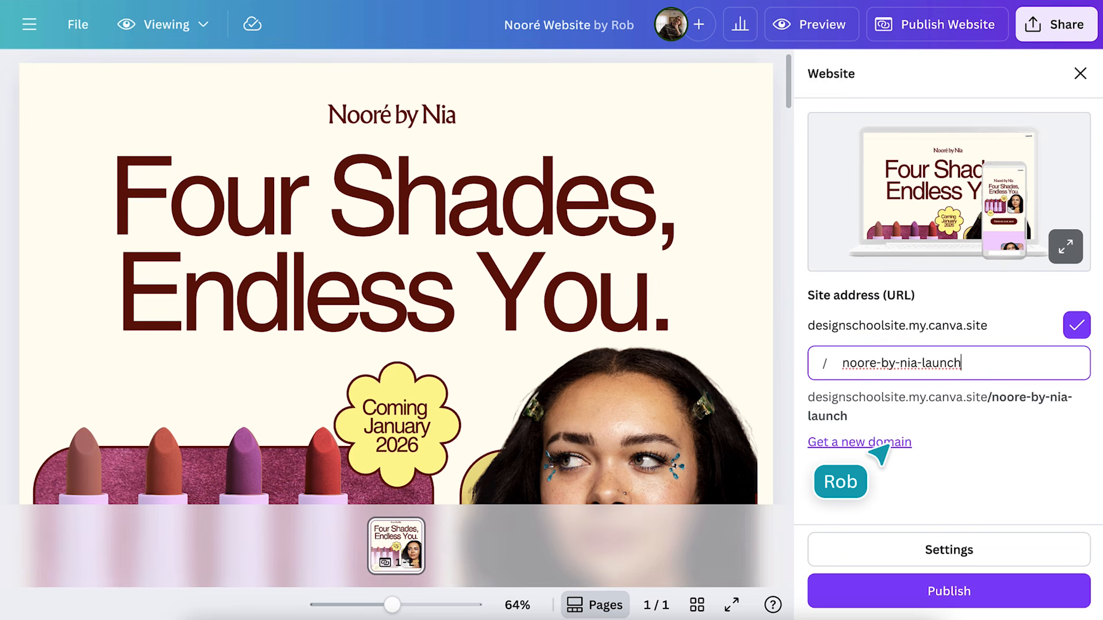
click(970, 581)
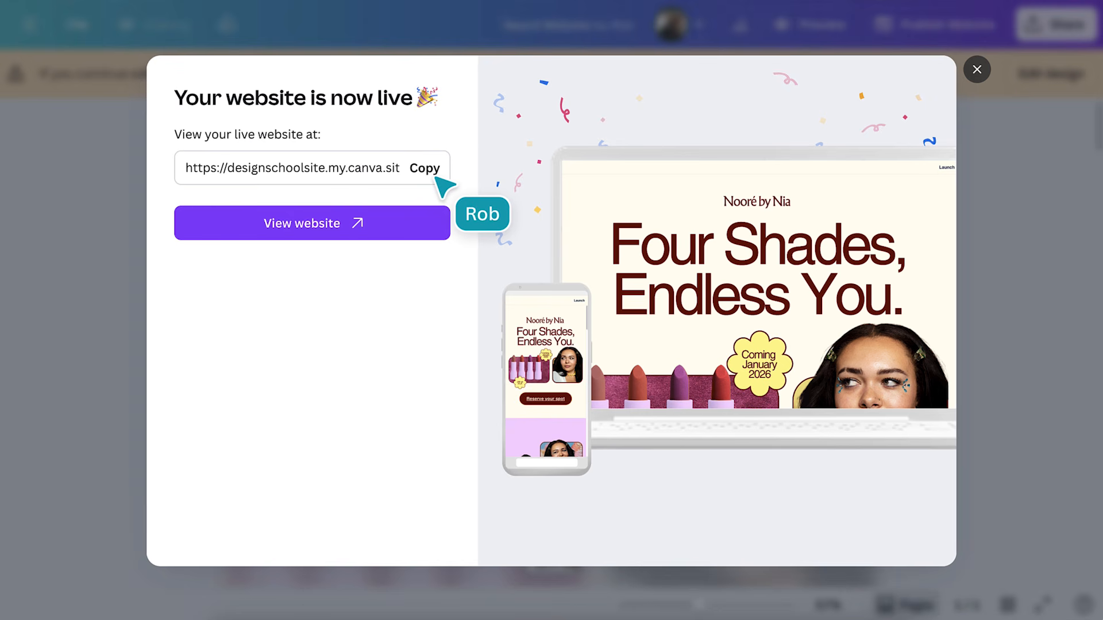
Open the live Nooré by Nia site and scroll down to the event invitation
click(373, 235)
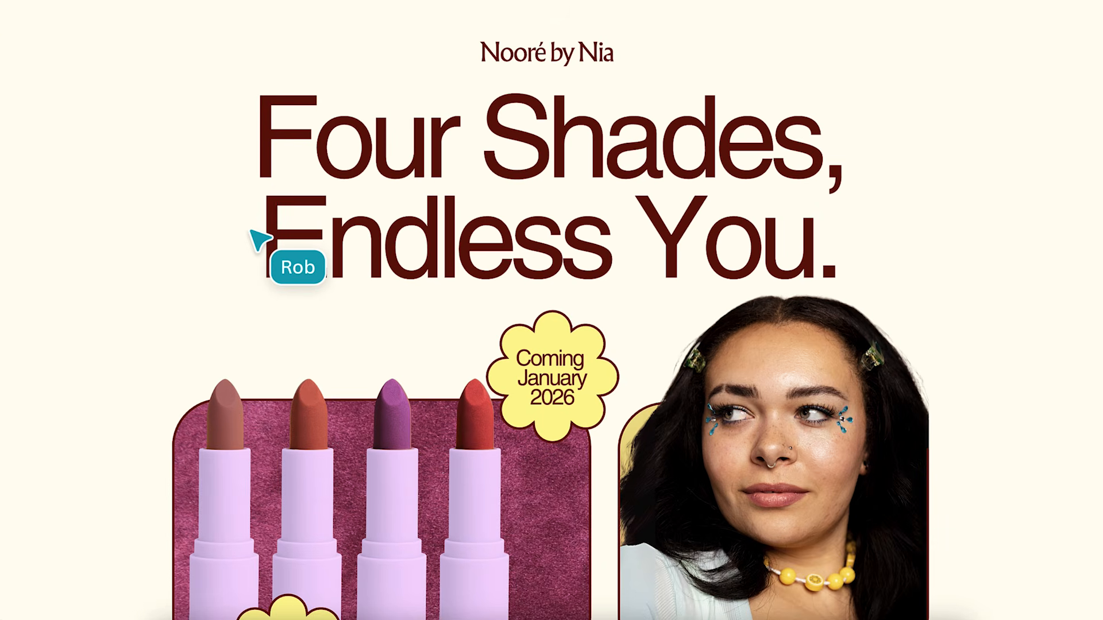
scroll(256, 238, down, 4)
scroll(256, 239, down, 10)
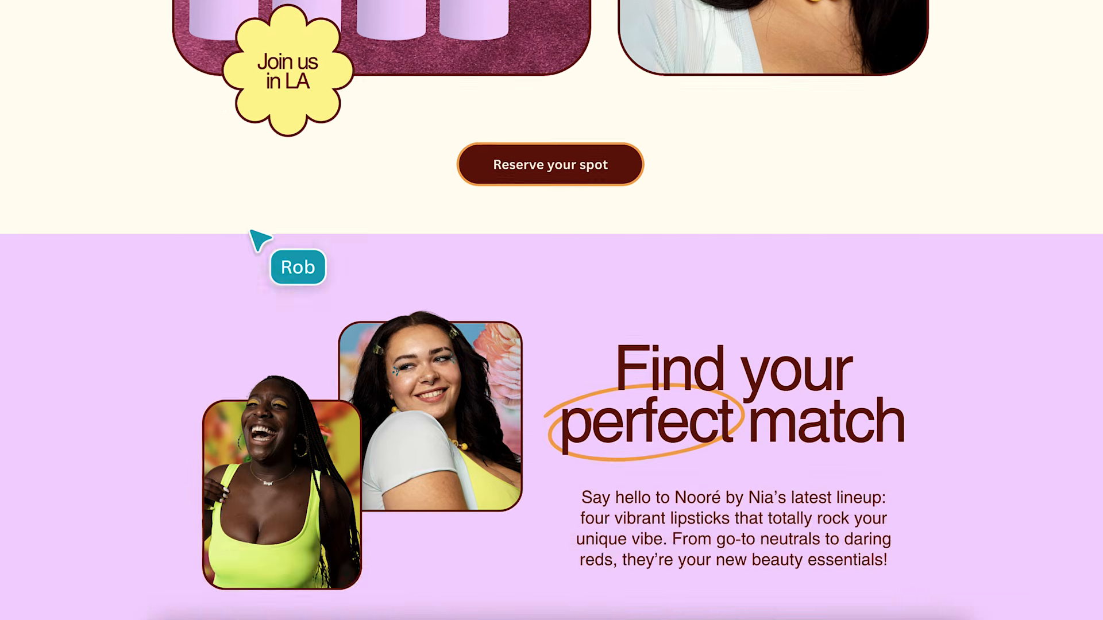
scroll(253, 234, down, 10)
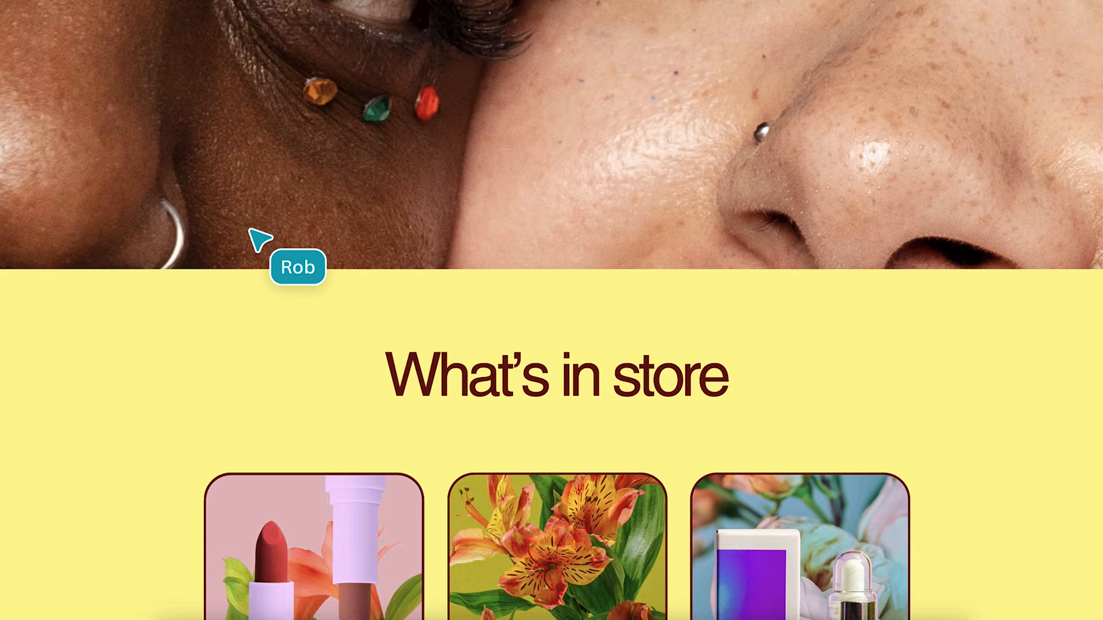
scroll(253, 234, down, 10)
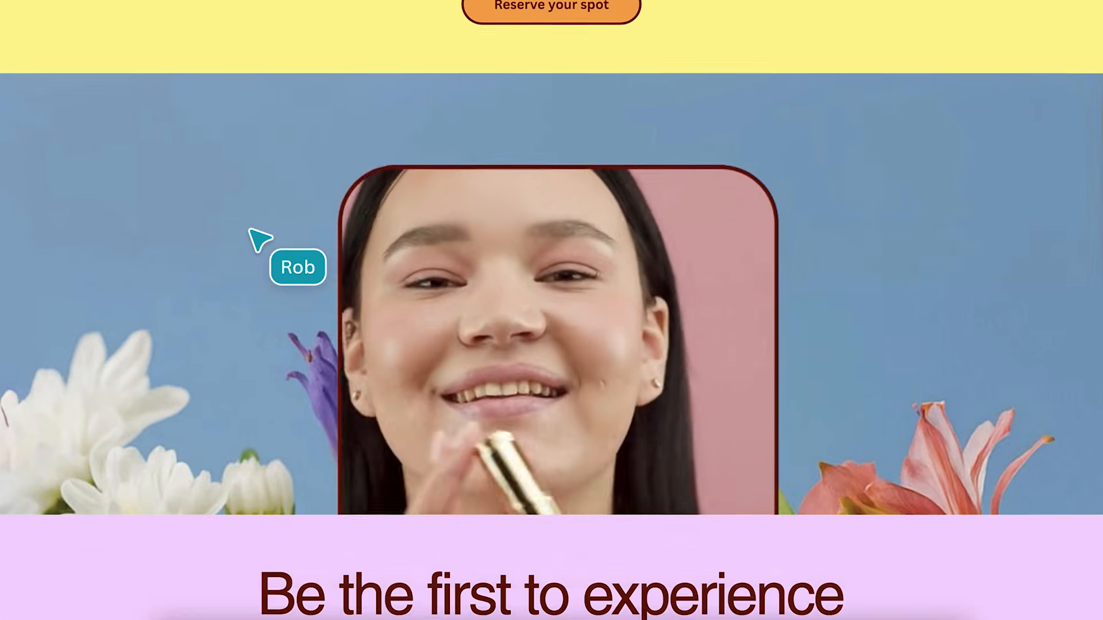
scroll(256, 237, down, 10)
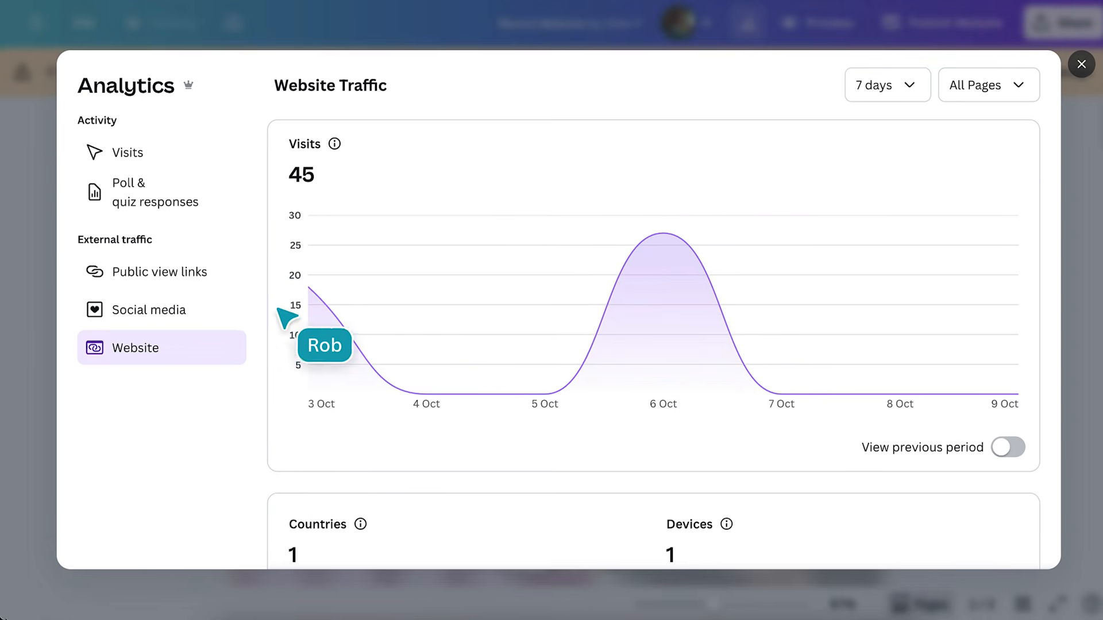
Filter Website Traffic to Page 1 - Launch, then to Page 2 - Home
click(1007, 92)
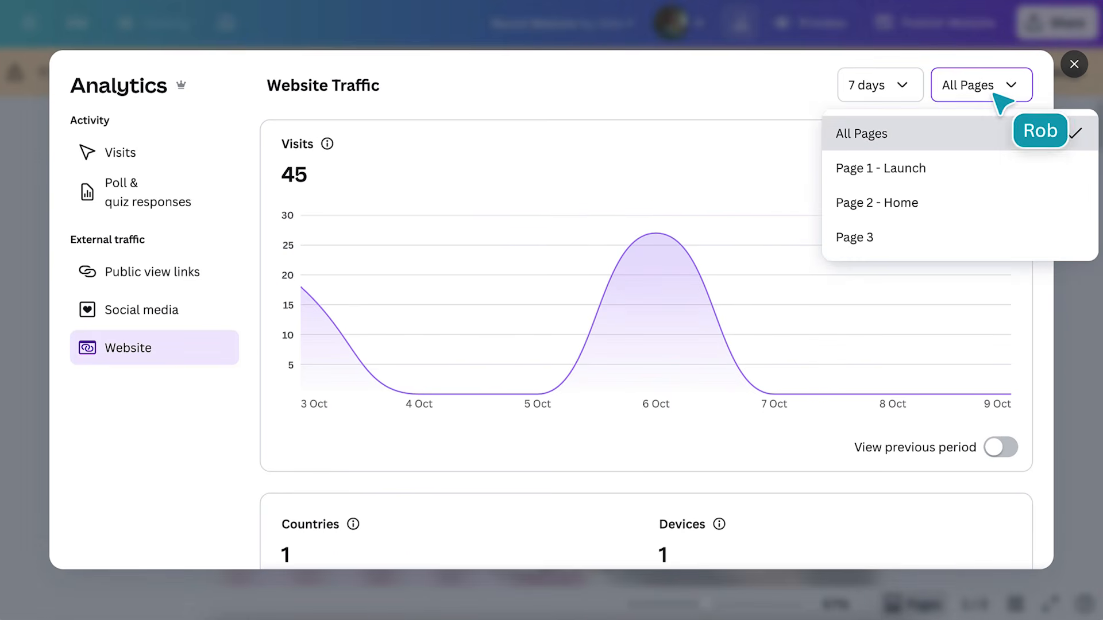
click(990, 170)
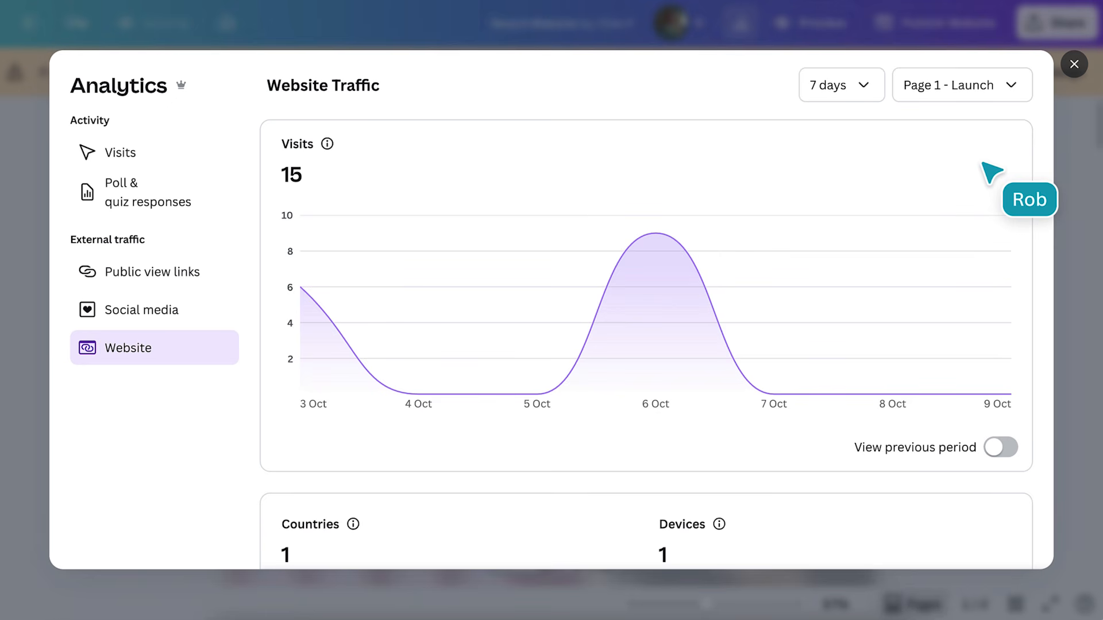
click(1008, 97)
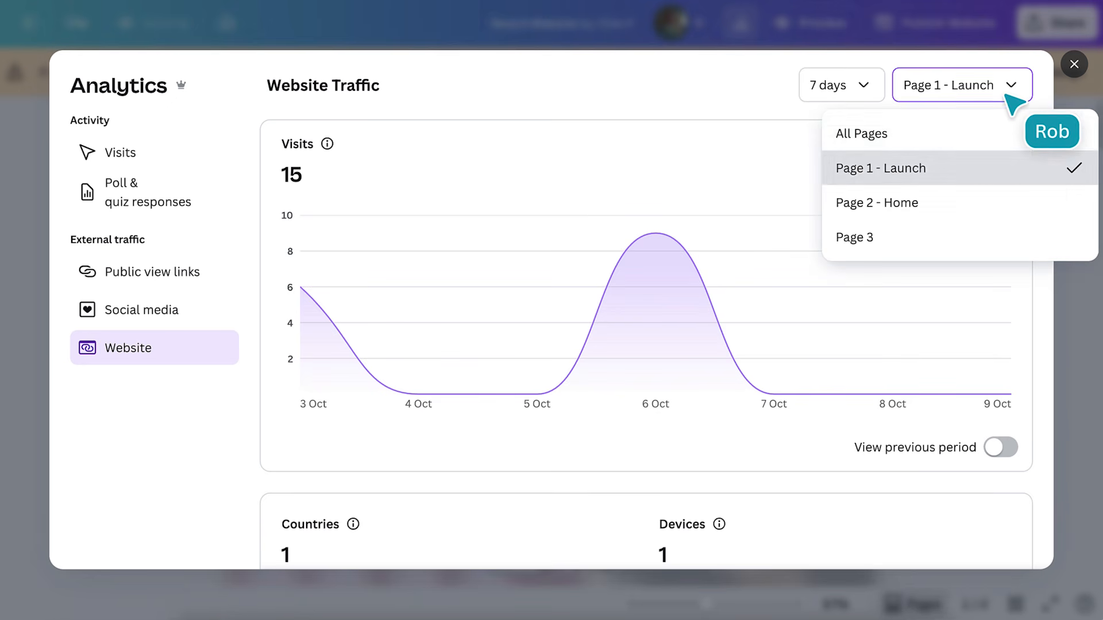
click(931, 205)
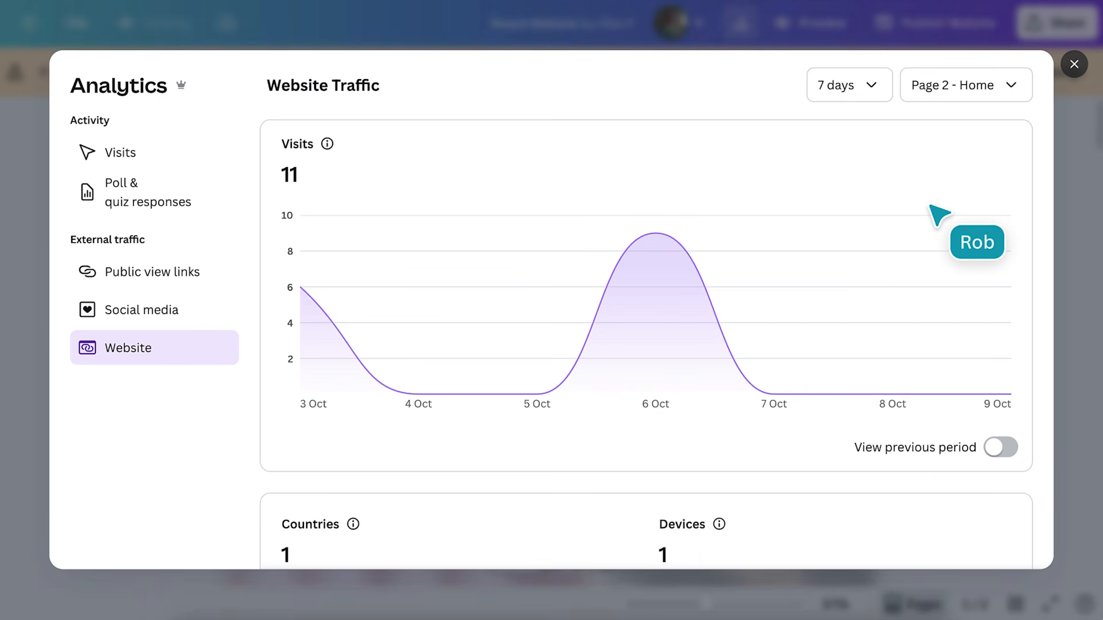